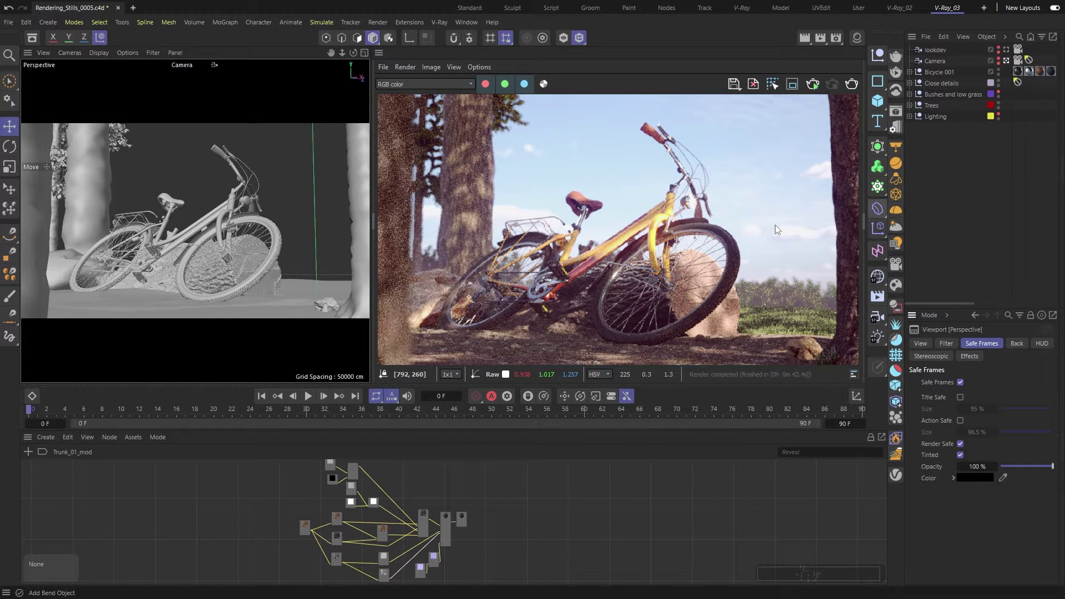
- Create a new render setting named "rendering with progressive" and make it the active one
left_click(836, 37)
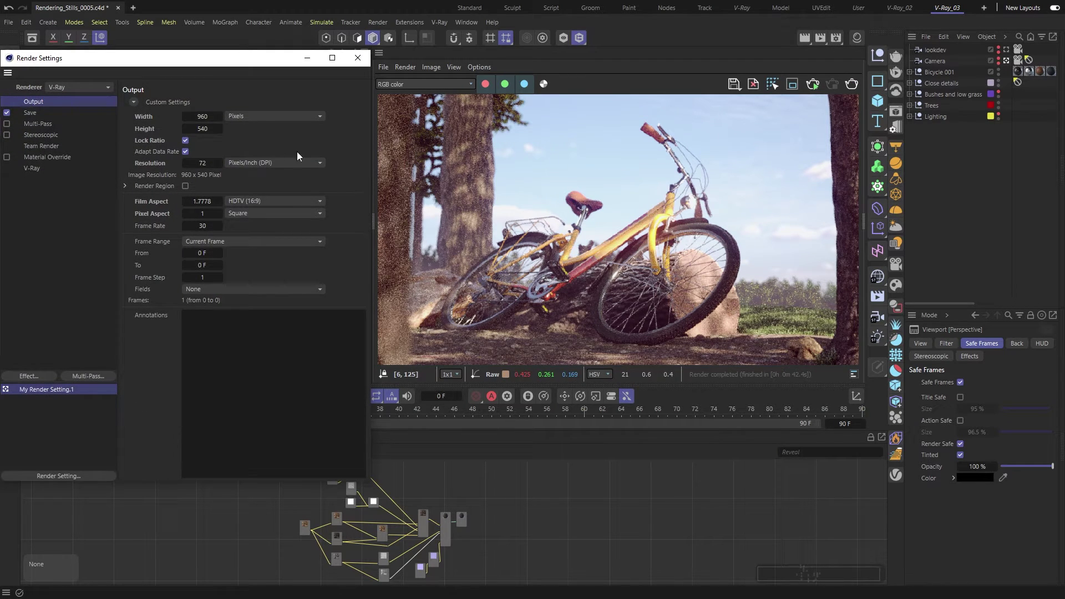
left_click(177, 118)
left_click(71, 472)
left_click(145, 493)
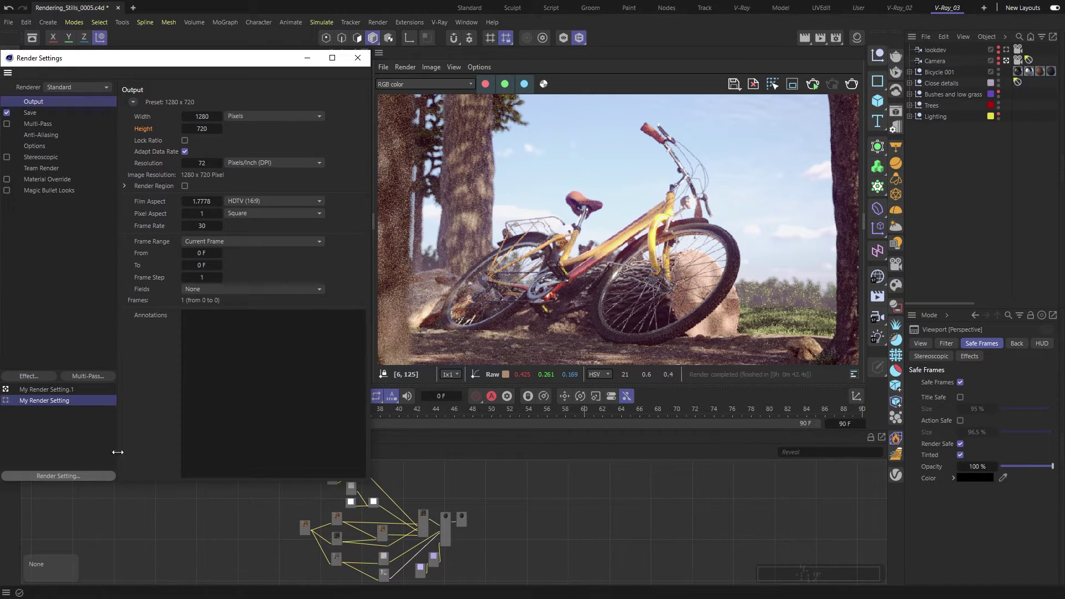
double_click(51, 402)
type("rendering with progressive")
key("Return")
left_click(5, 400)
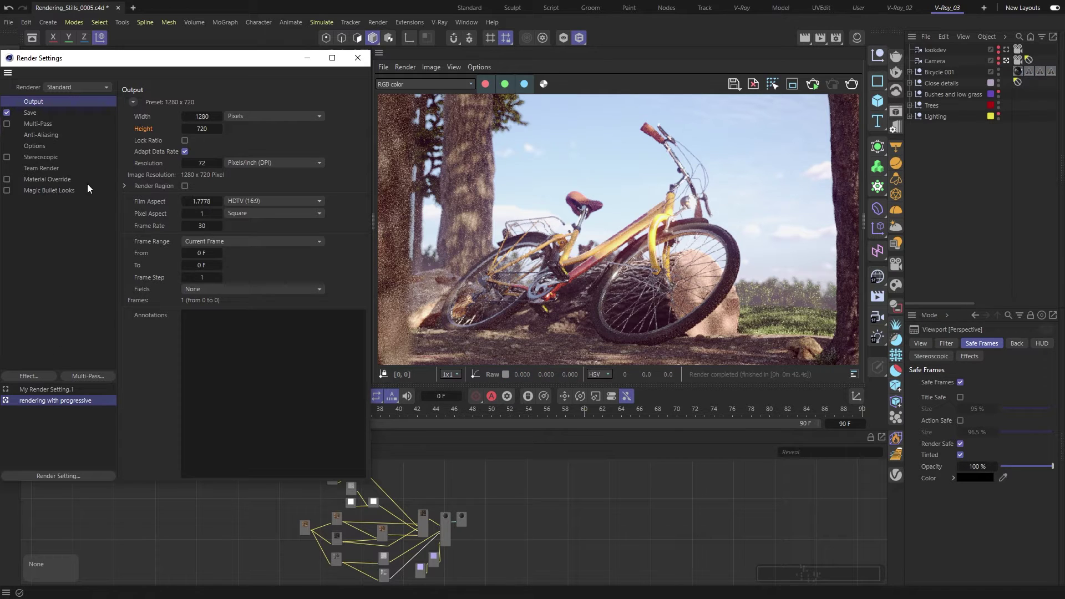
- Assign V-Ray as the renderer and set the output resolution to 1920 x 1080 pixels
left_click(85, 88)
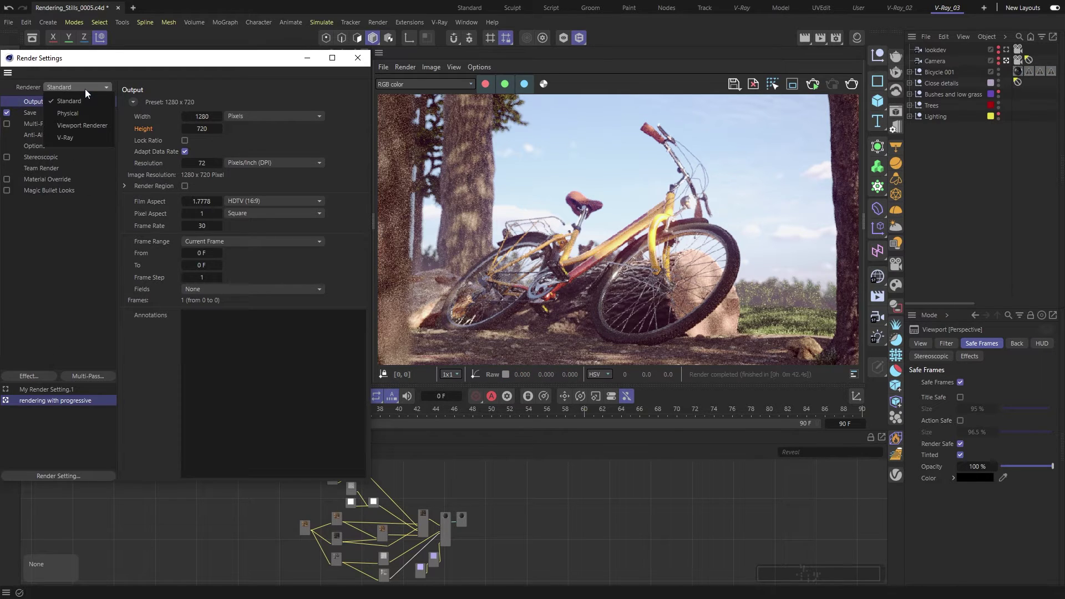
left_click(85, 140)
double_click(196, 118)
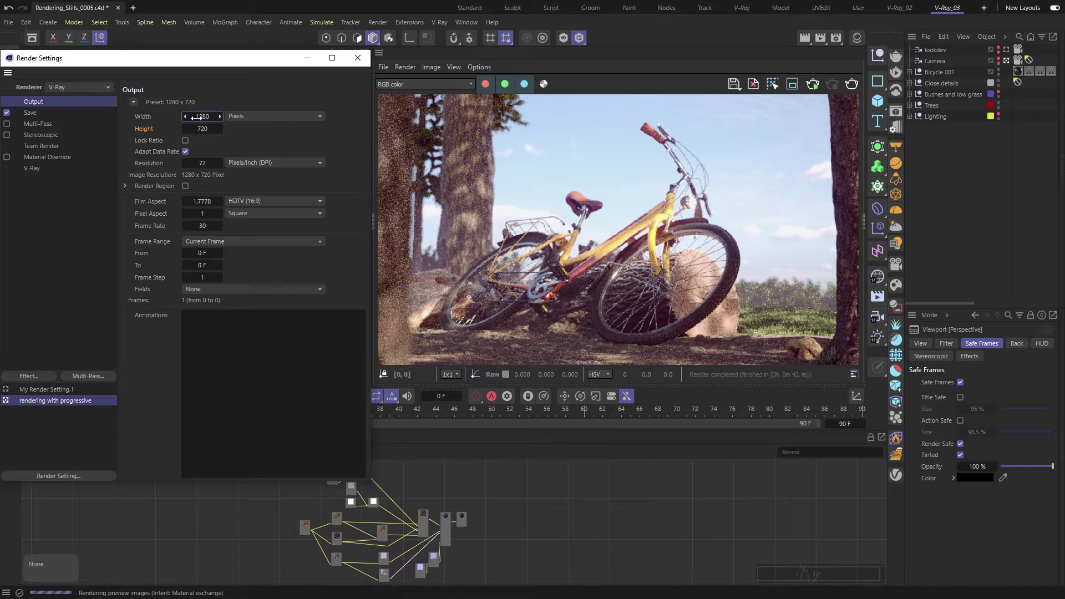
type("1920")
key("Tab")
type("1")
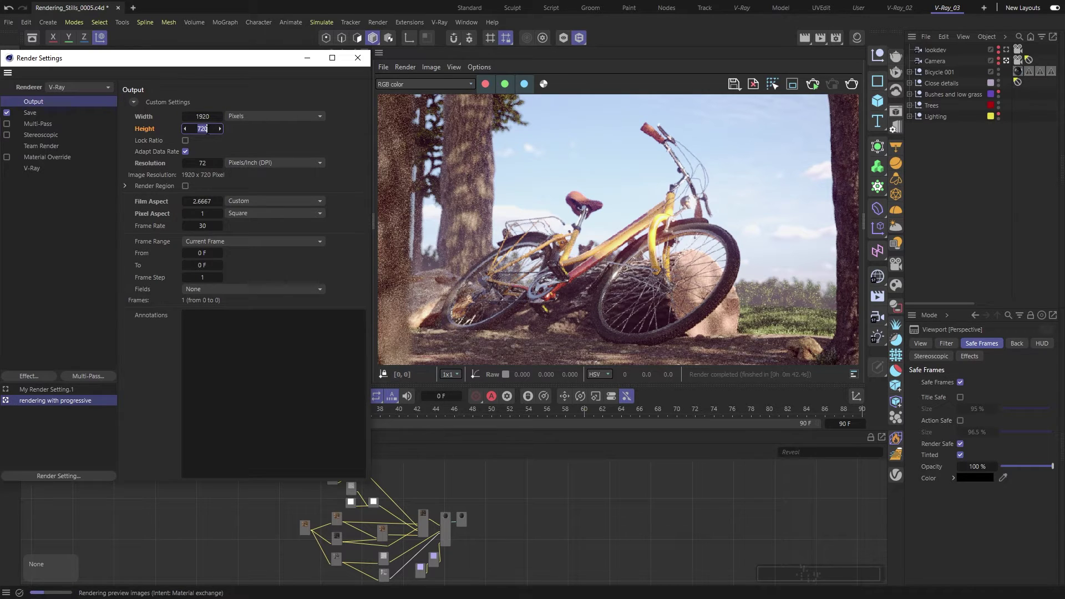
type("080")
key("Return")
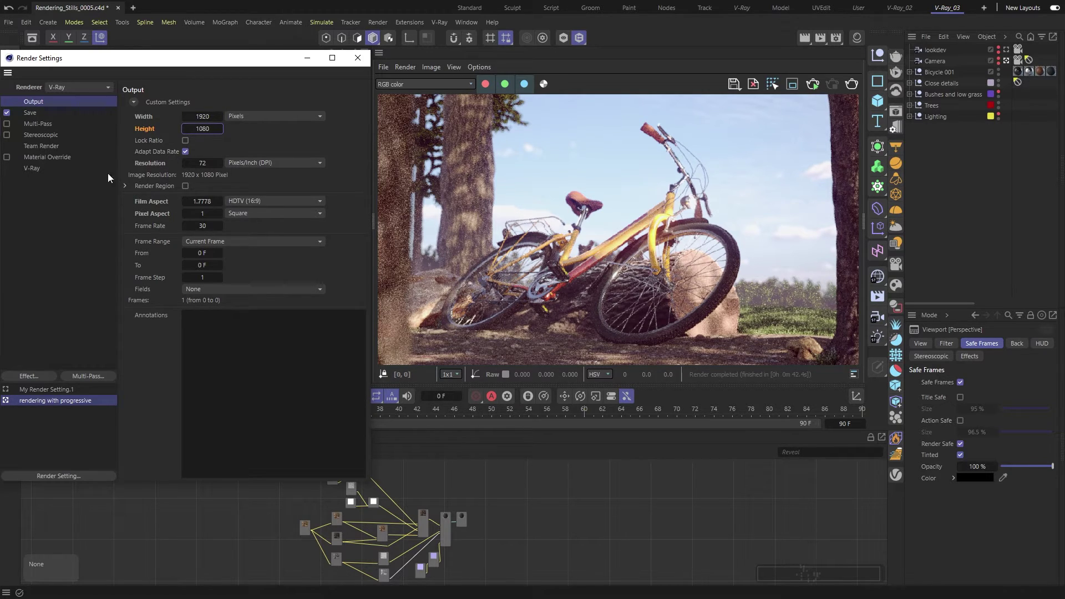
- Choose Progressive as the V-Ray image sampler type
left_click(81, 171)
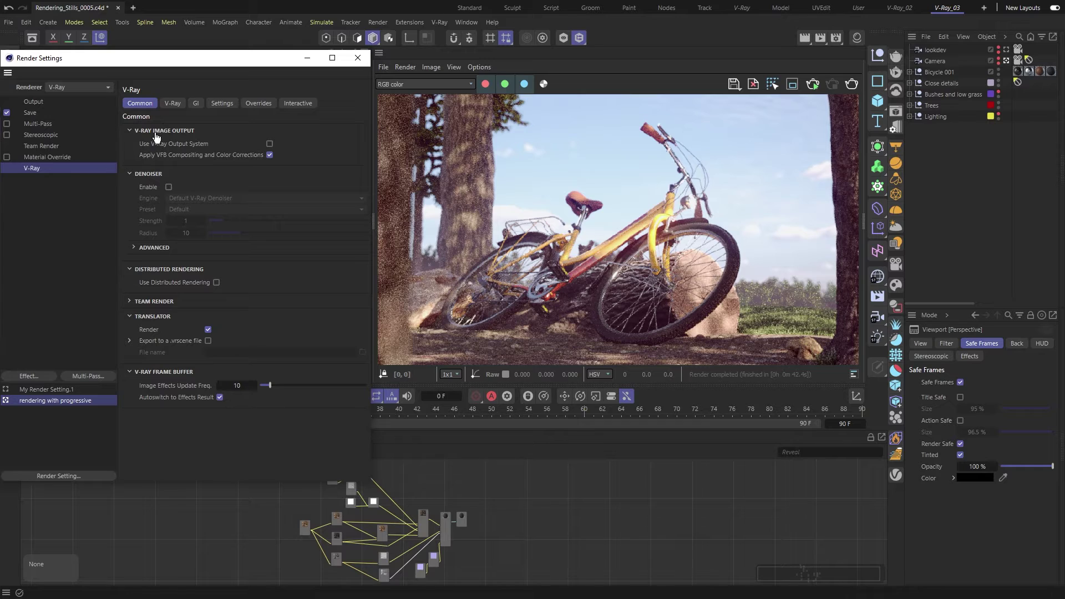
left_click(170, 106)
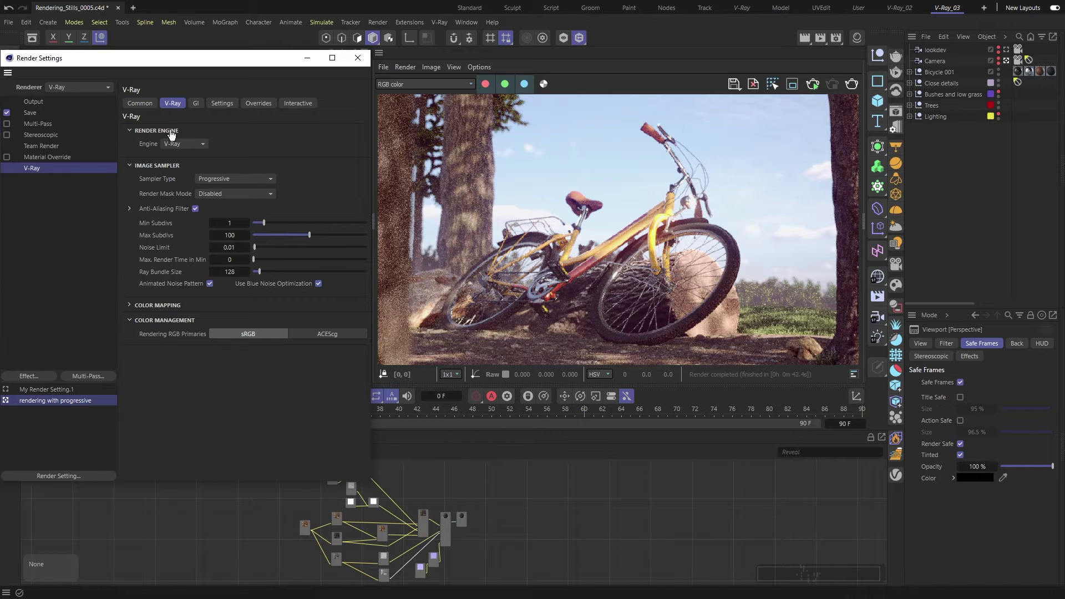
left_click(200, 180)
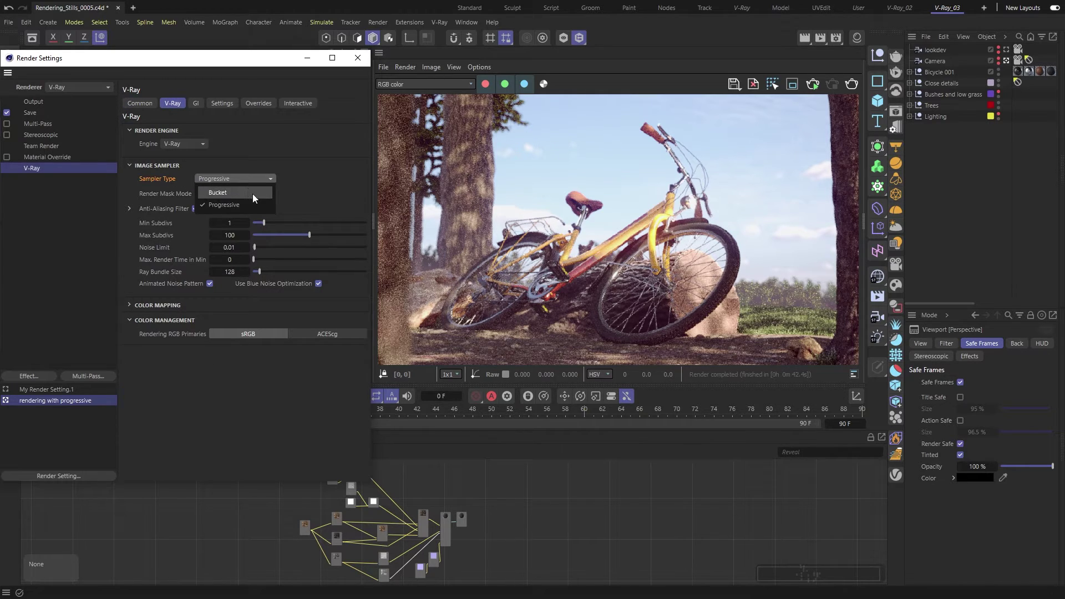
left_click(250, 203)
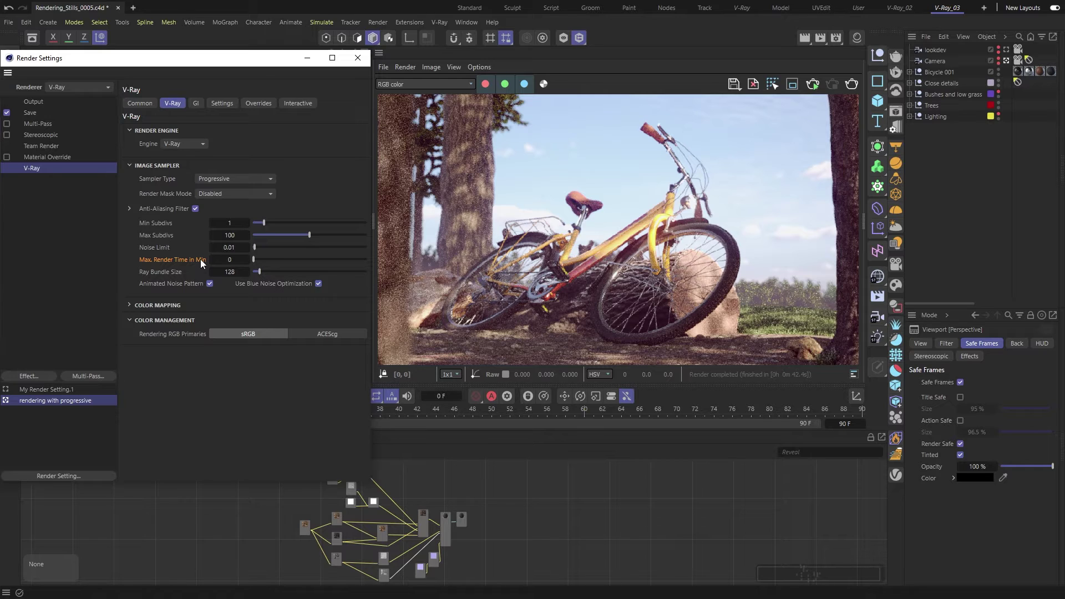
- Try a maximum render time of 120 minutes and reset it to 0
left_click(233, 260)
type("120")
key("Return")
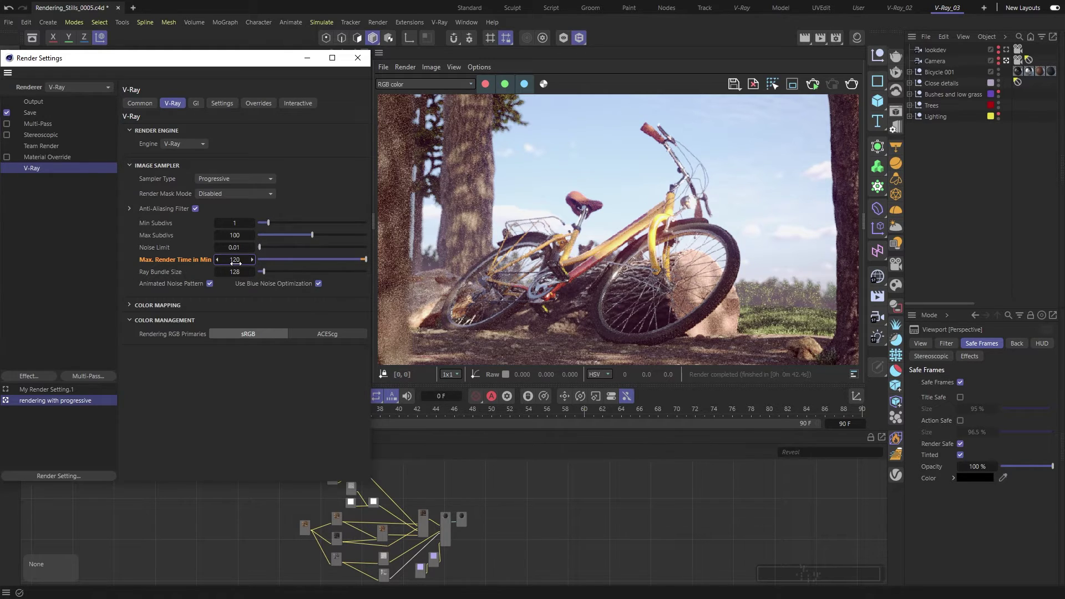
left_click(236, 261)
type("0")
key("Return")
- Set the progressive sampler's noise limit to 0.005
left_click(243, 248)
type("0")
key("Return")
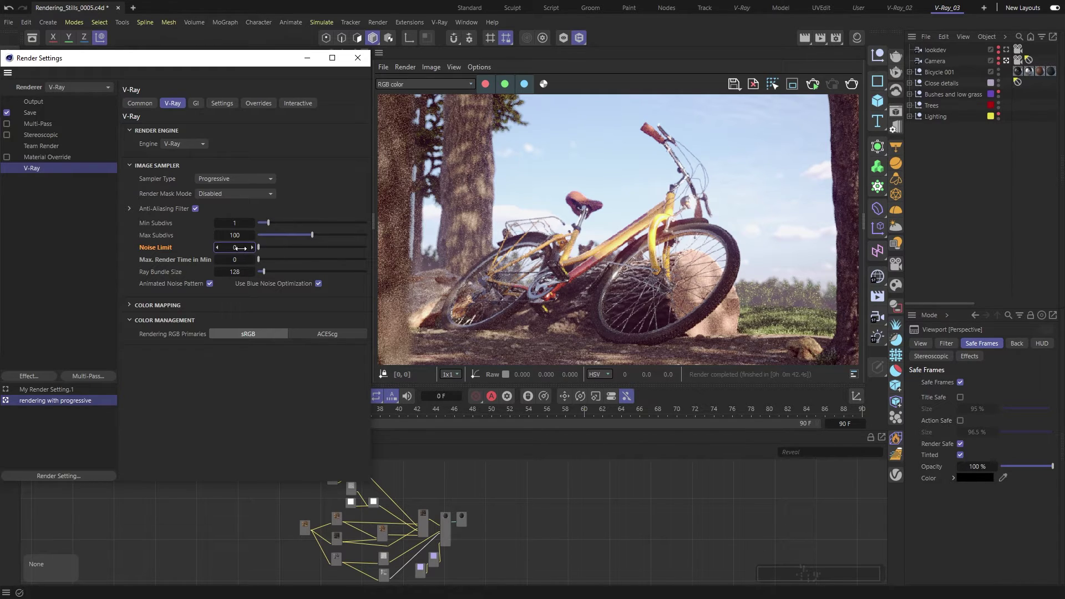
type("5")
key("Return")
- Choose Light Cache as the global illumination engine and check its subdivisions setting
left_click(196, 104)
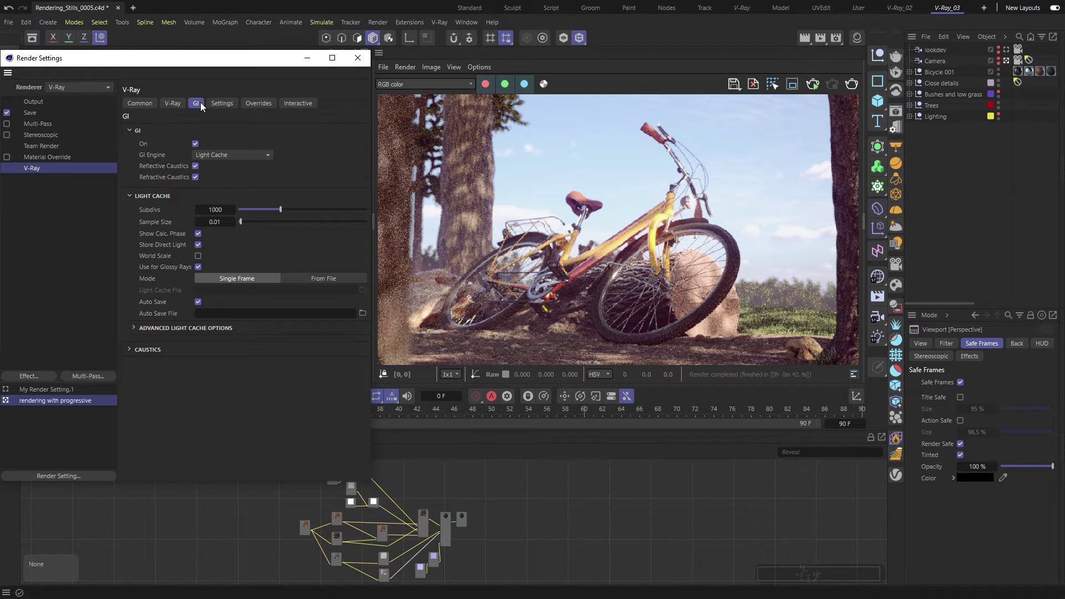
left_click(237, 151)
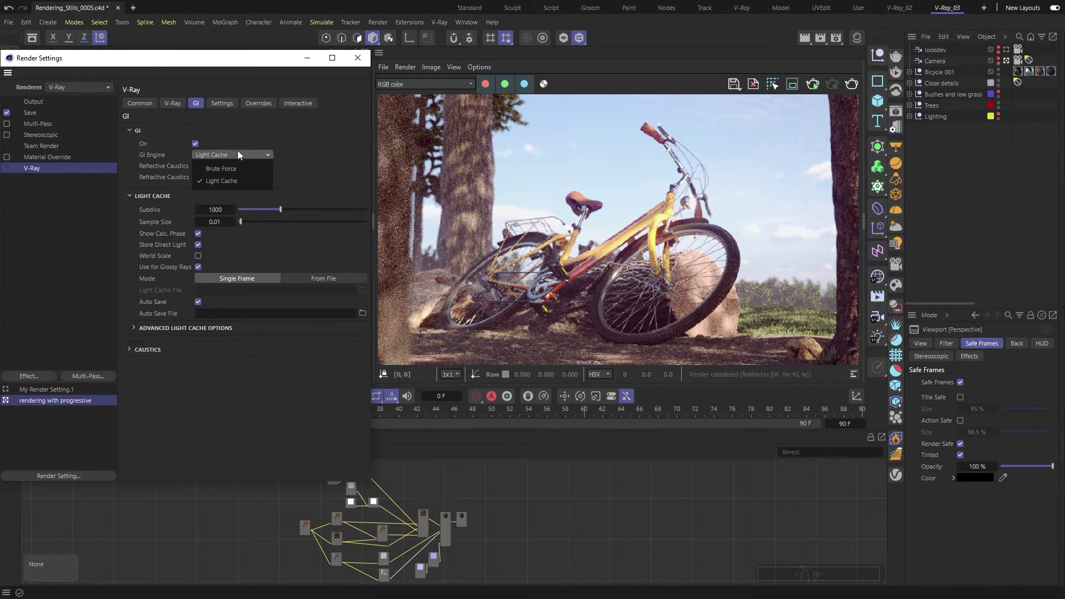
left_click(243, 181)
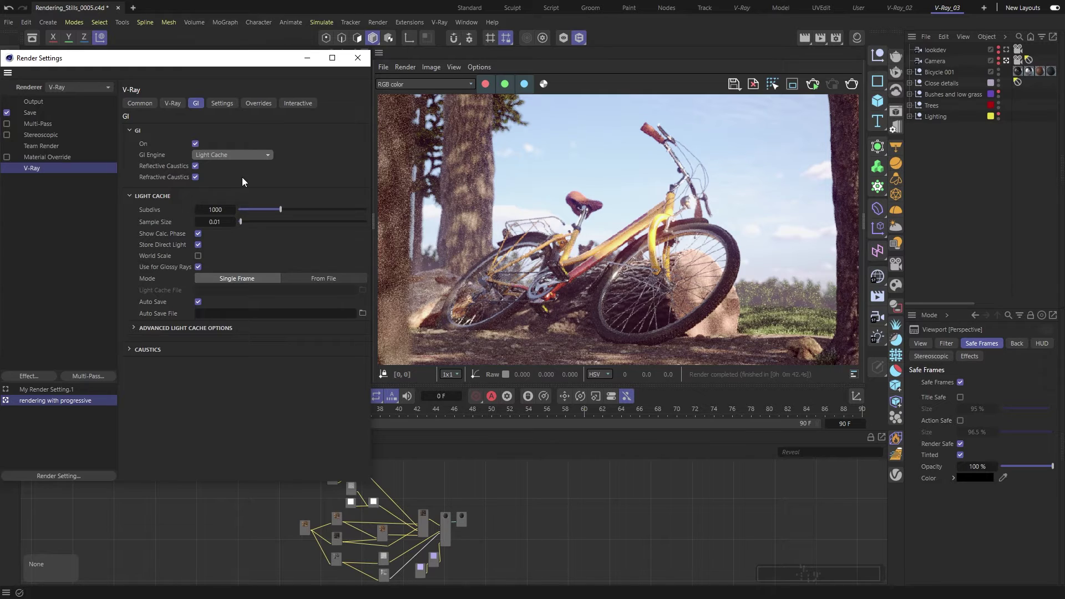
left_click(180, 208)
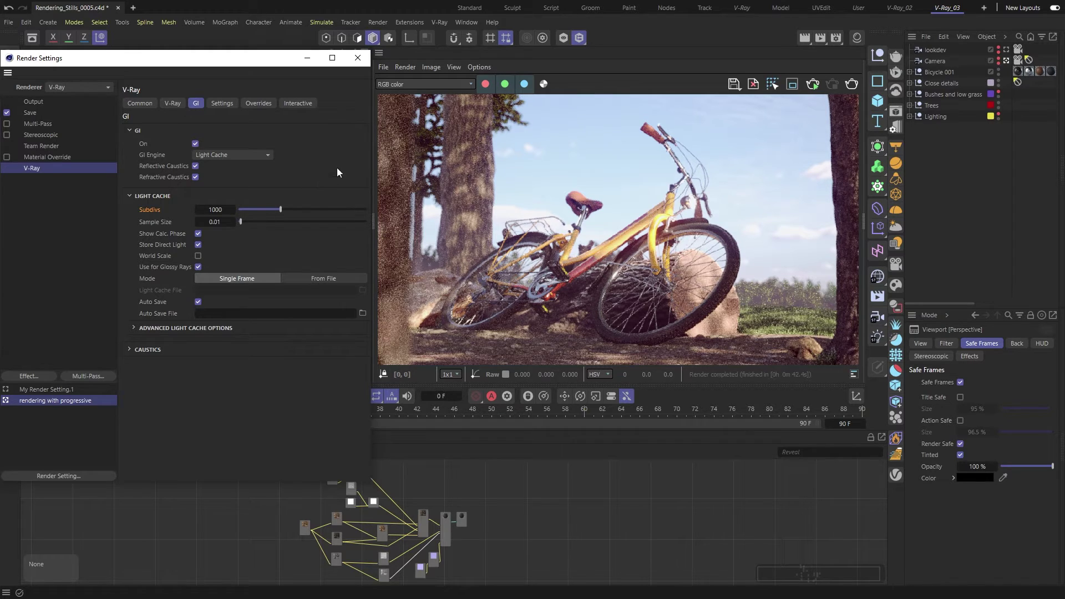
- Add the whole Beauty group to the active V-Ray render elements and minimize the render elements window
left_click(440, 22)
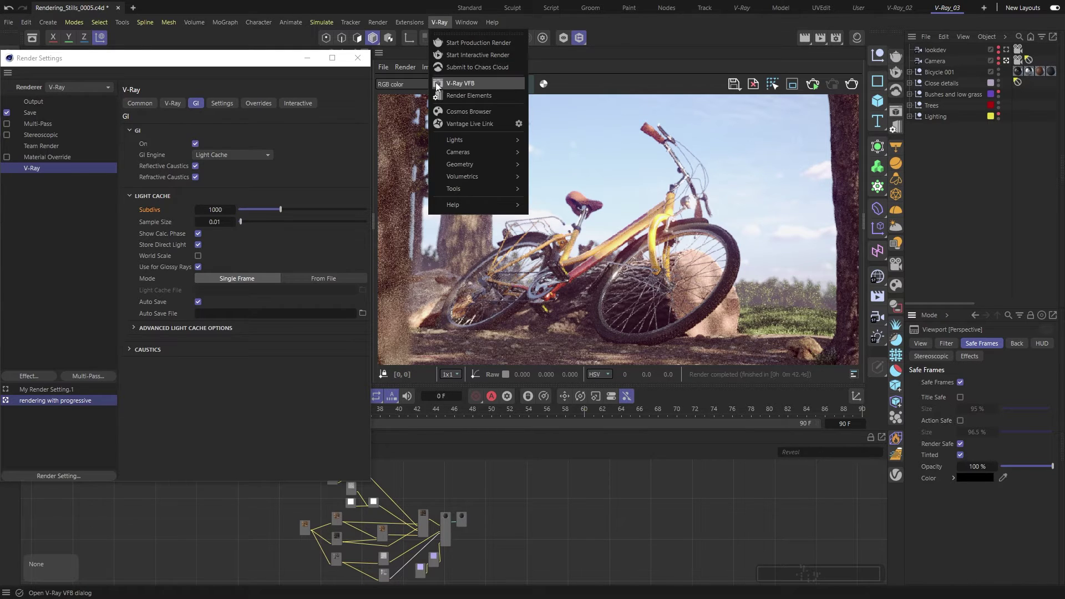
left_click(468, 95)
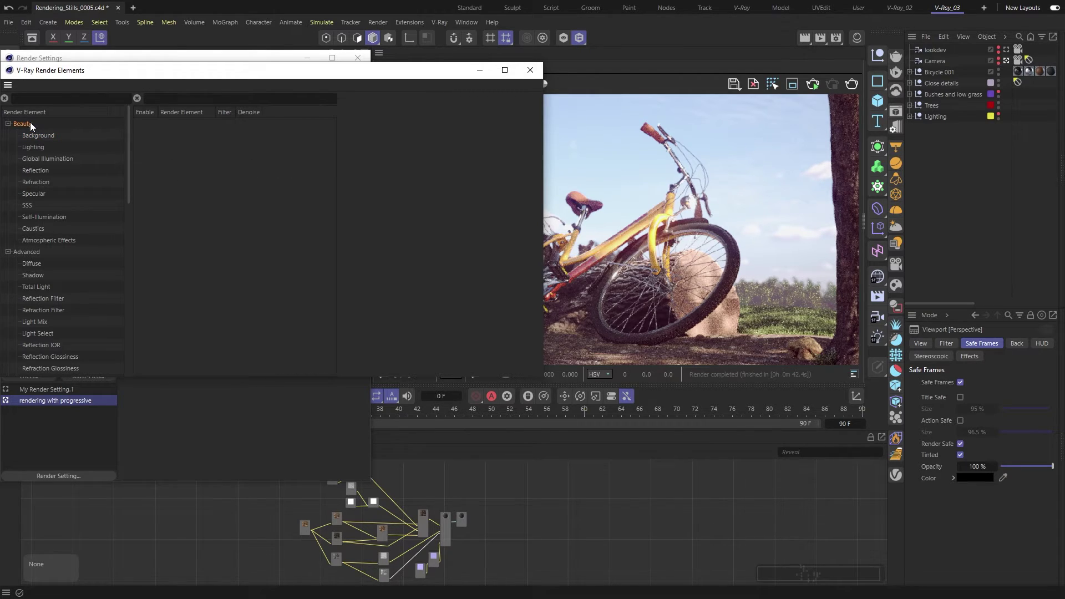
left_click_drag(28, 123, 190, 148)
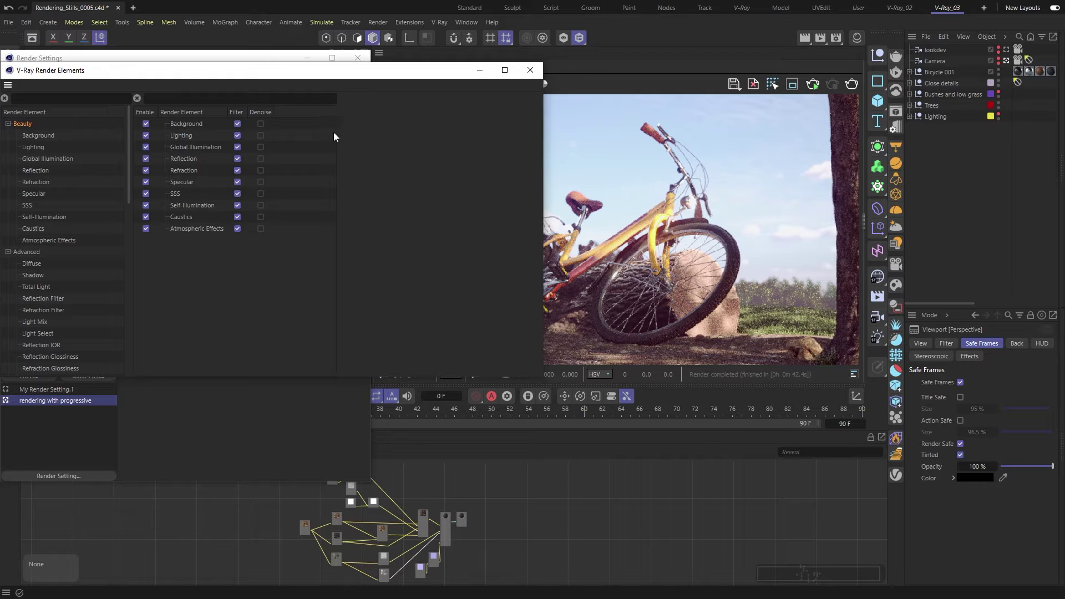
left_click(479, 72)
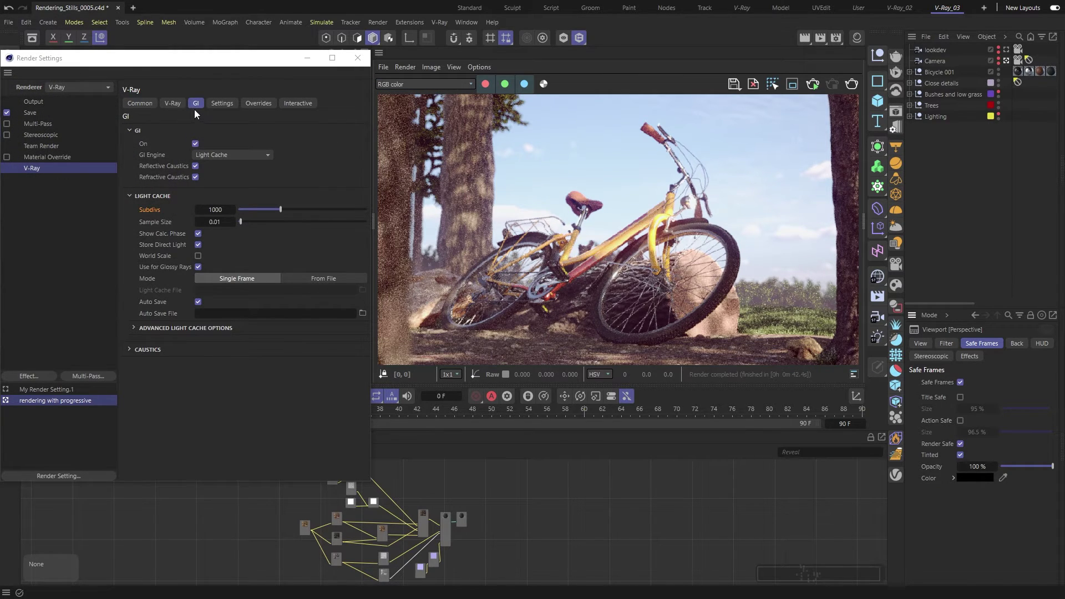
- Try the V-Ray output system with the png format and switch it off again
left_click(152, 106)
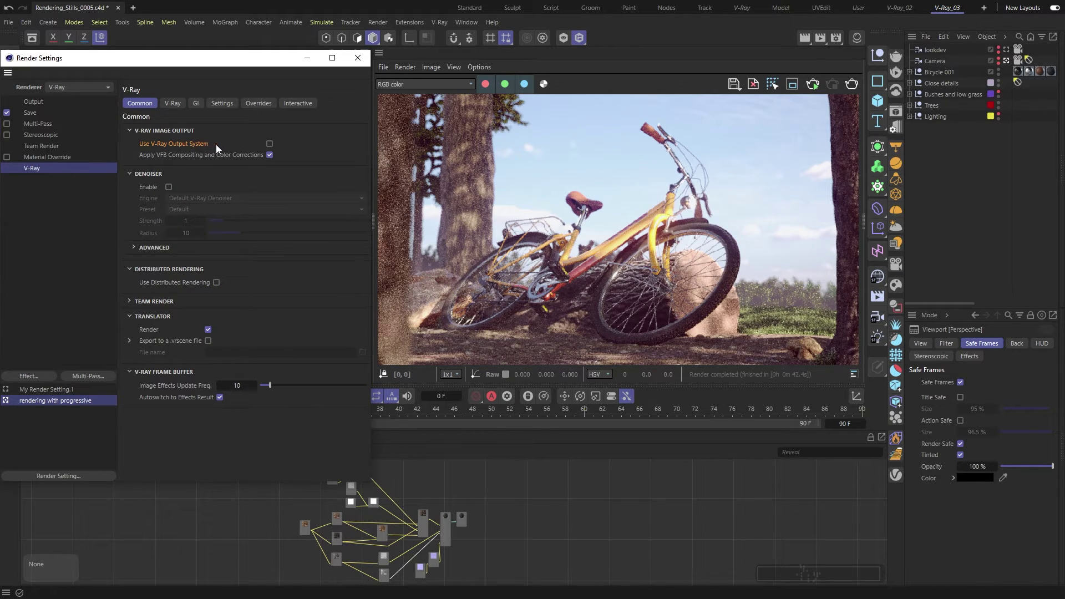
left_click(270, 143)
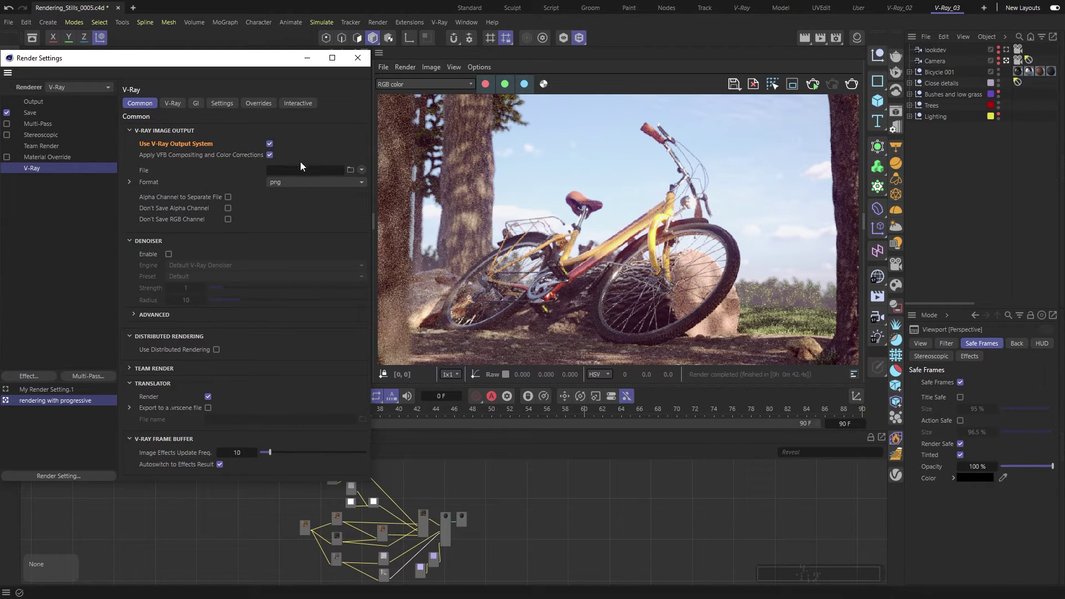
left_click(309, 169)
left_click(309, 181)
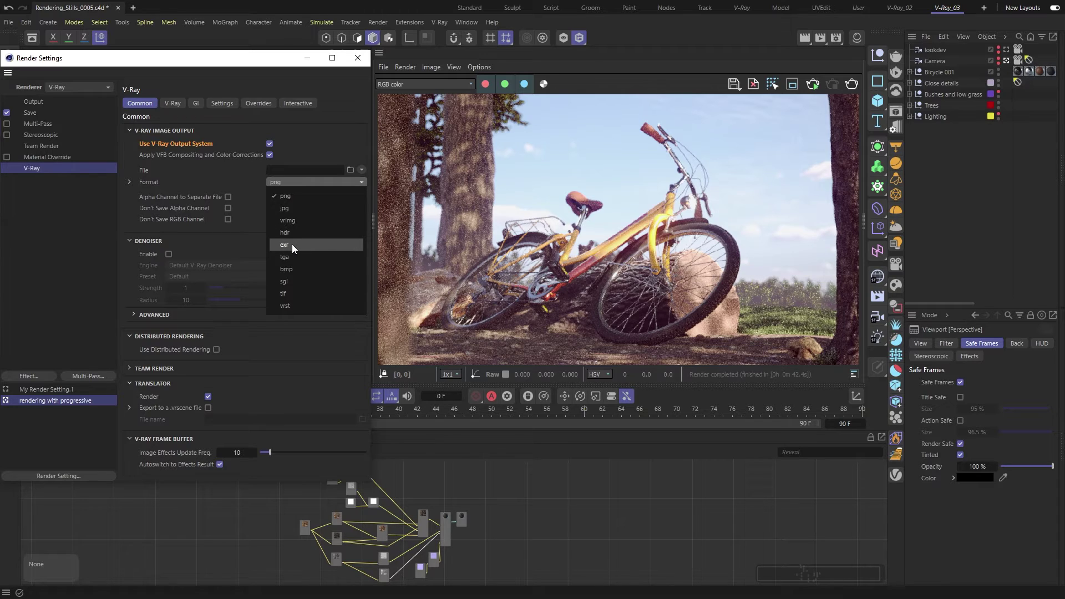
left_click(290, 201)
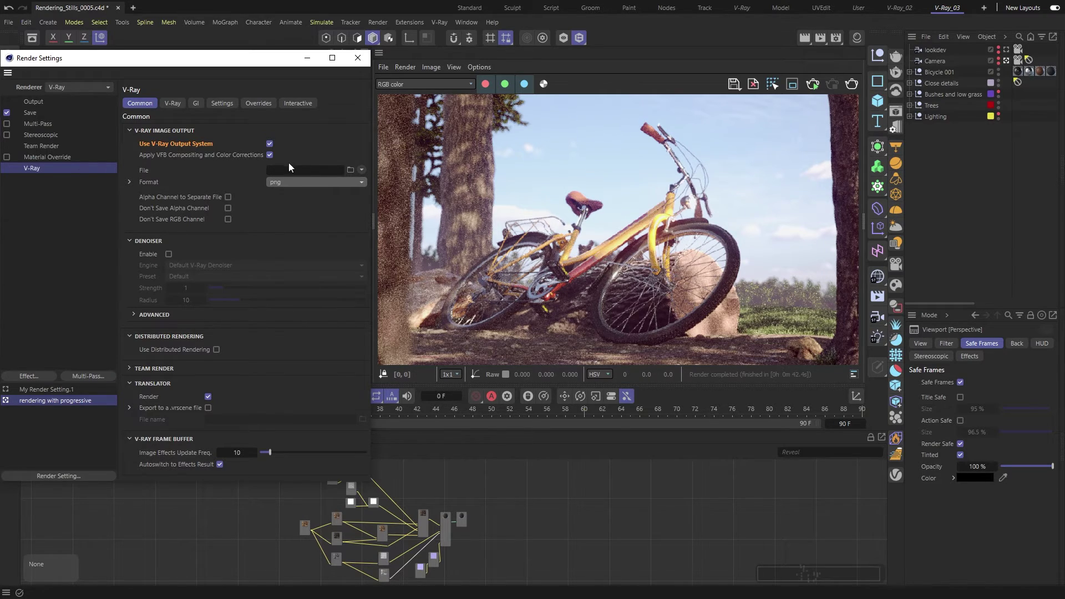
left_click(270, 145)
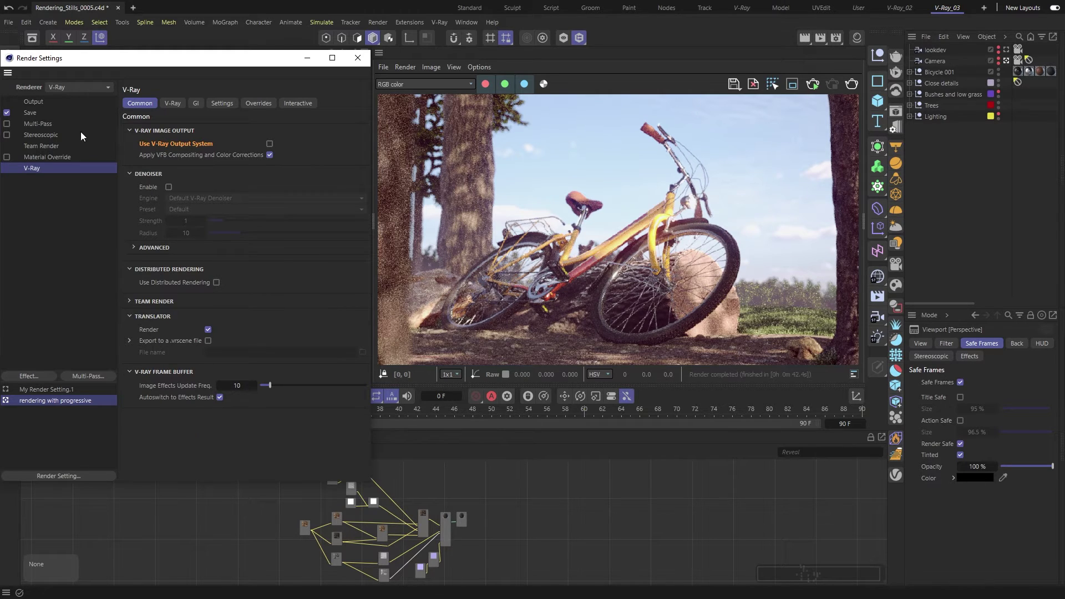
- Disable automatic image saving for the progressive render setting
left_click(62, 112)
left_click(171, 129)
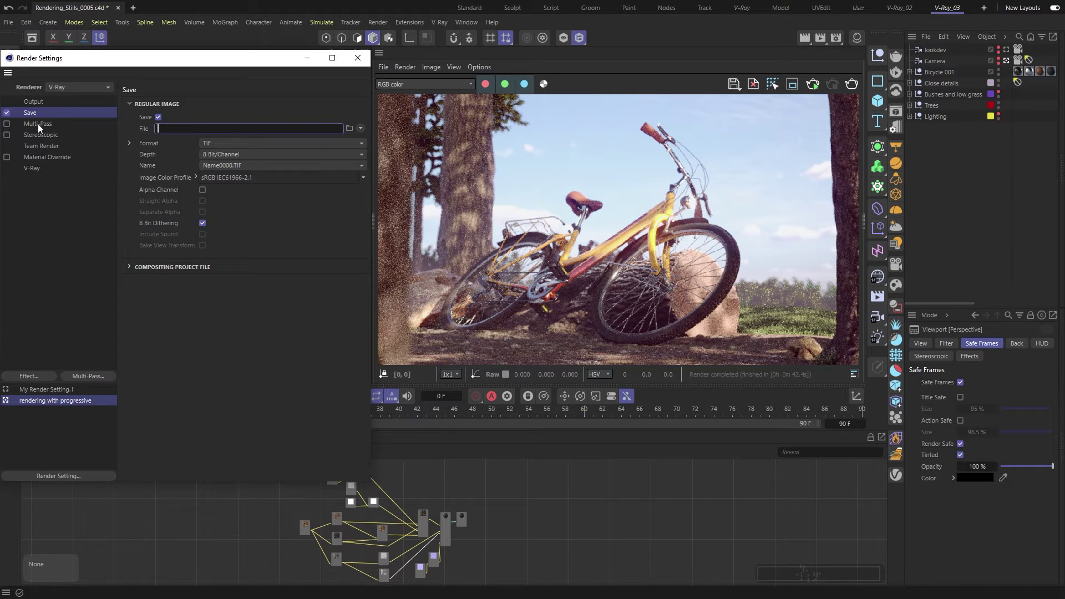
left_click(7, 113)
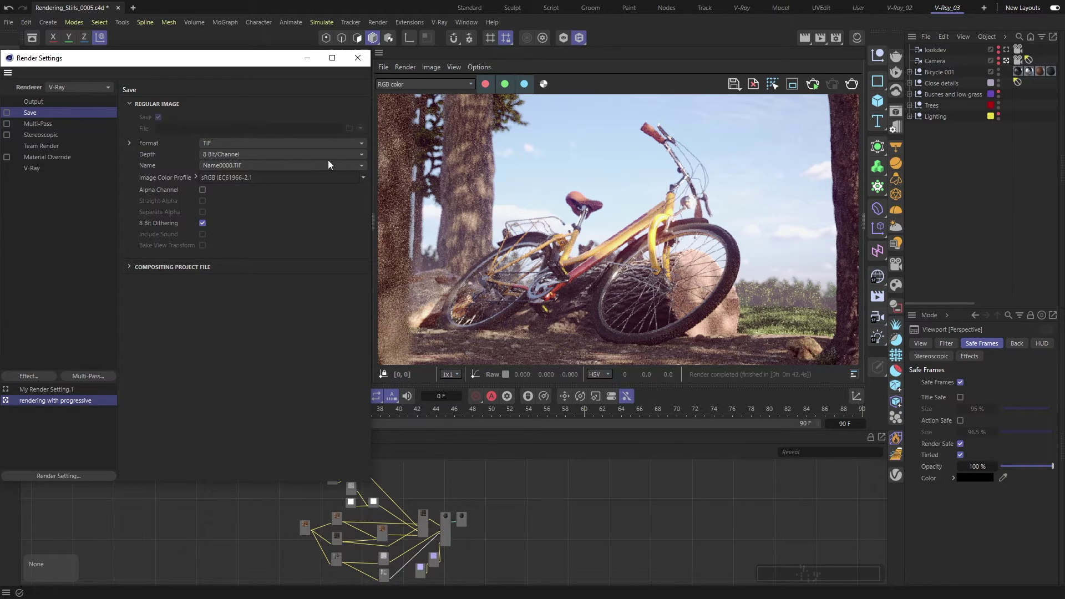
- Render the bicycle scene in the V-Ray frame buffer and examine the finished image's noise and detail up close
left_click(847, 87)
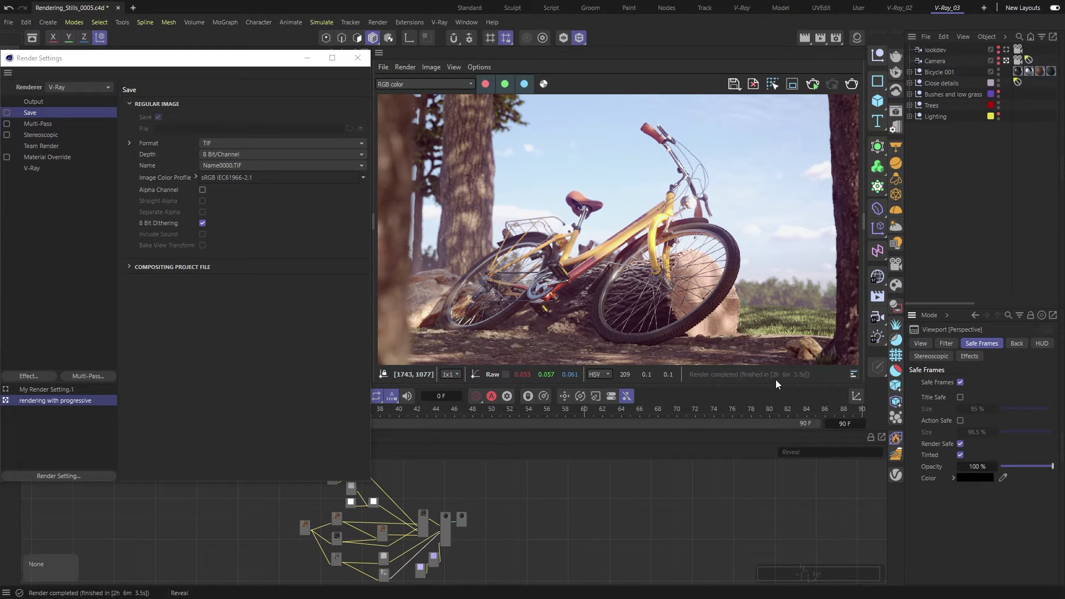
scroll(750, 285, "up", 3)
scroll(539, 219, "down", 2)
scroll(563, 254, "up", 2)
scroll(718, 277, "up", 2)
scroll(718, 278, "down", 5)
- Save all image channels from the frame buffer to a single file
left_click(734, 84)
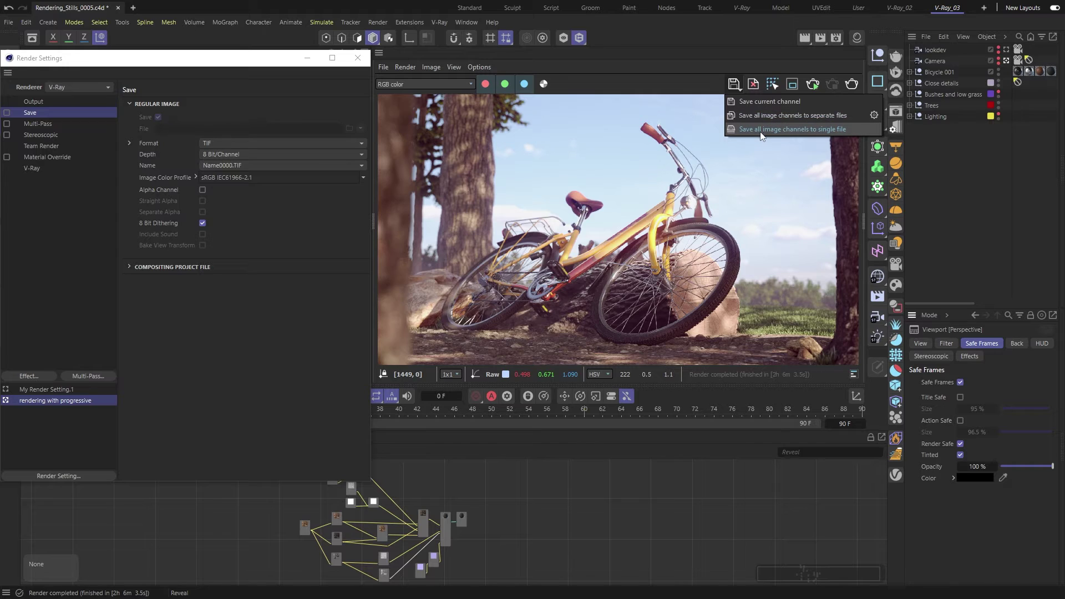
left_click(838, 133)
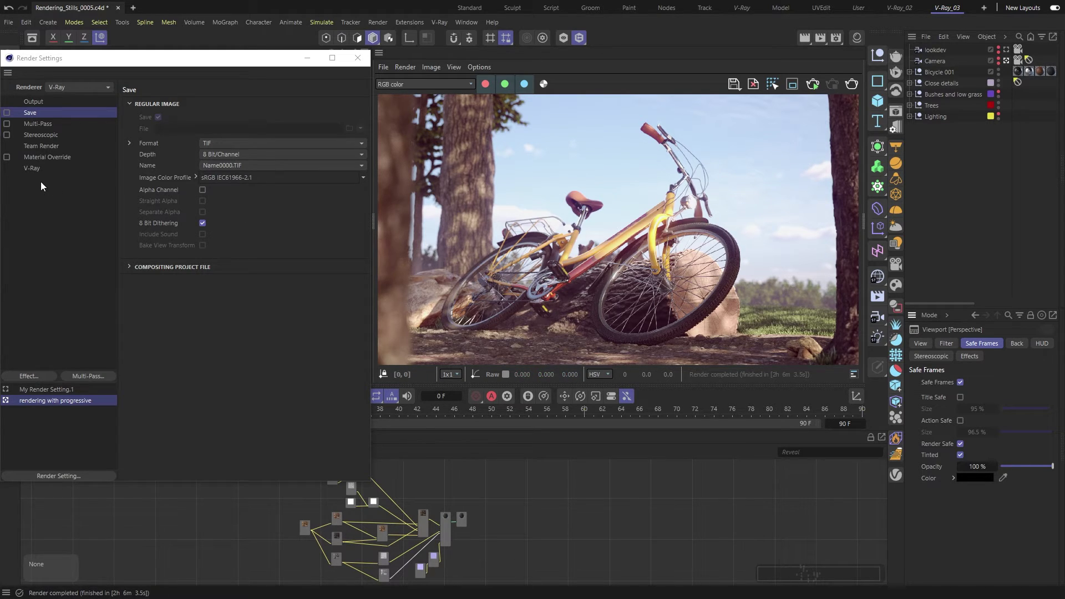
- Check the sampler's noise limit and enable the V-Ray denoiser
left_click(32, 169)
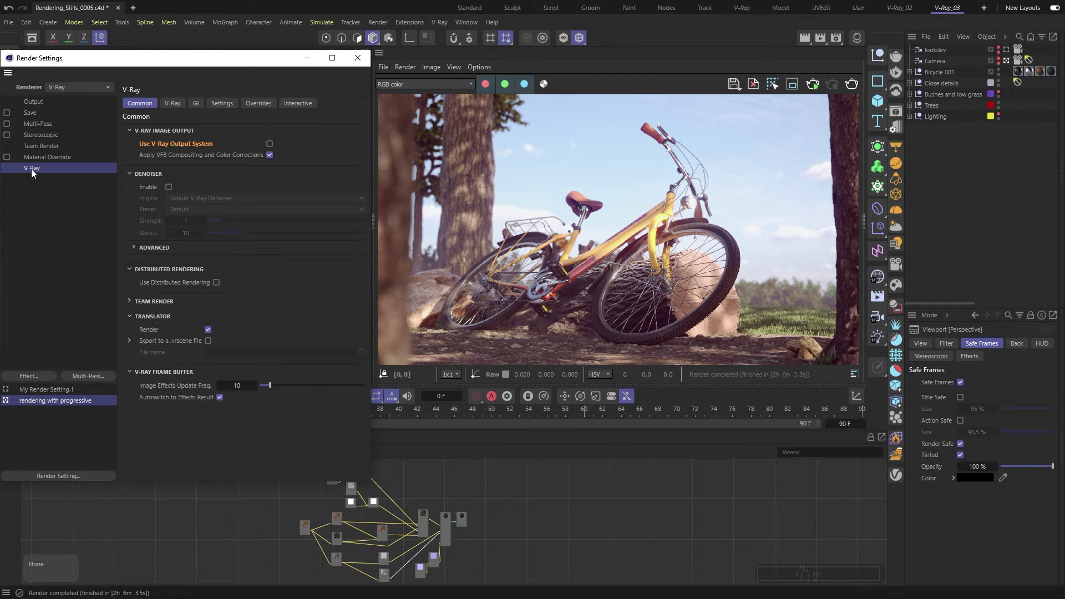
left_click(172, 104)
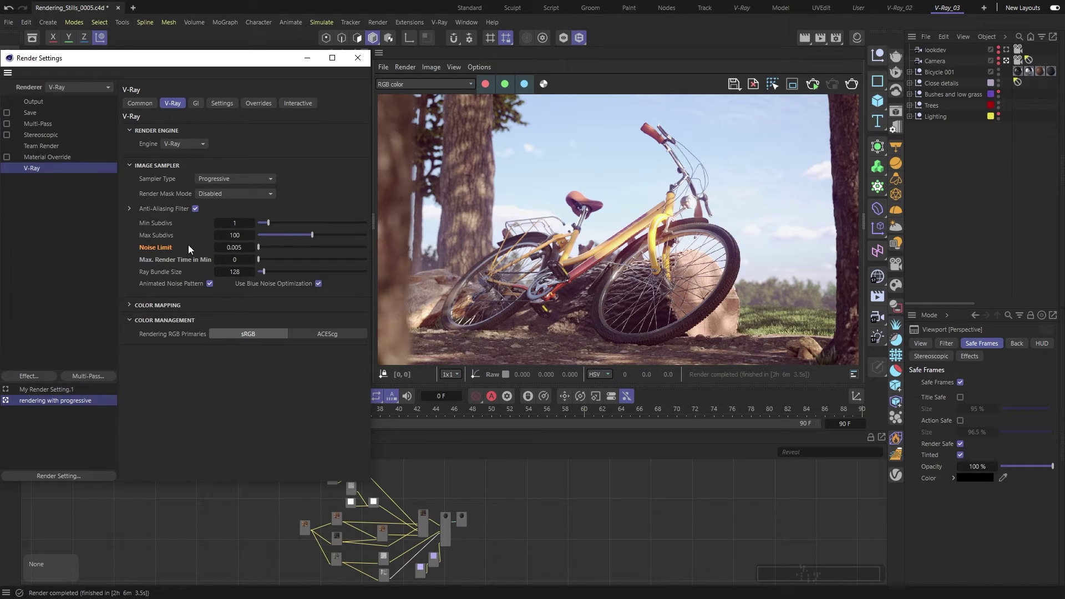
left_click_drag(232, 248, 232, 248)
left_click(148, 104)
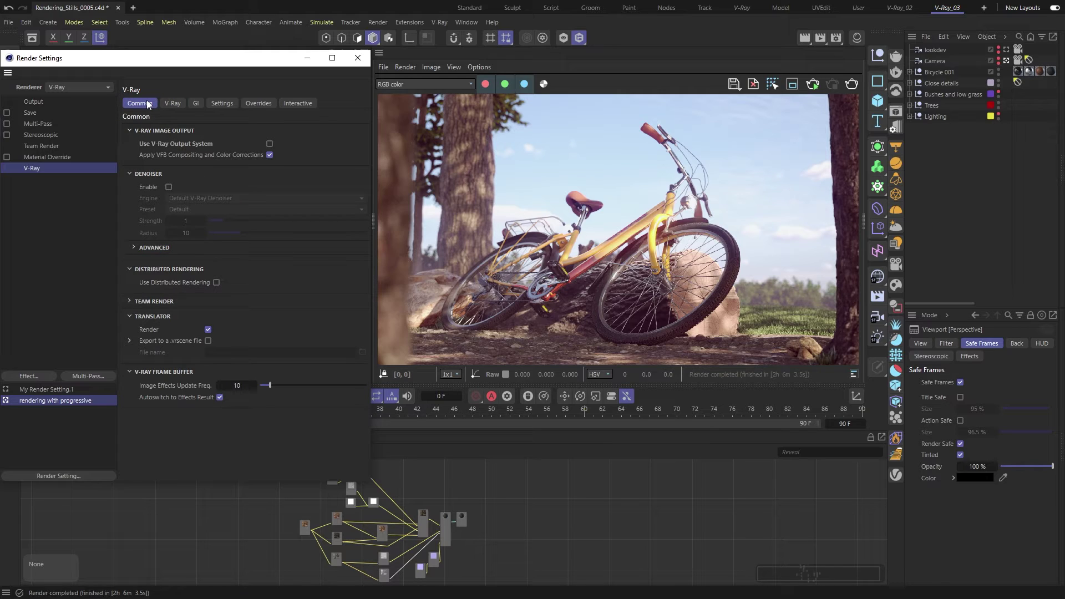
left_click(169, 187)
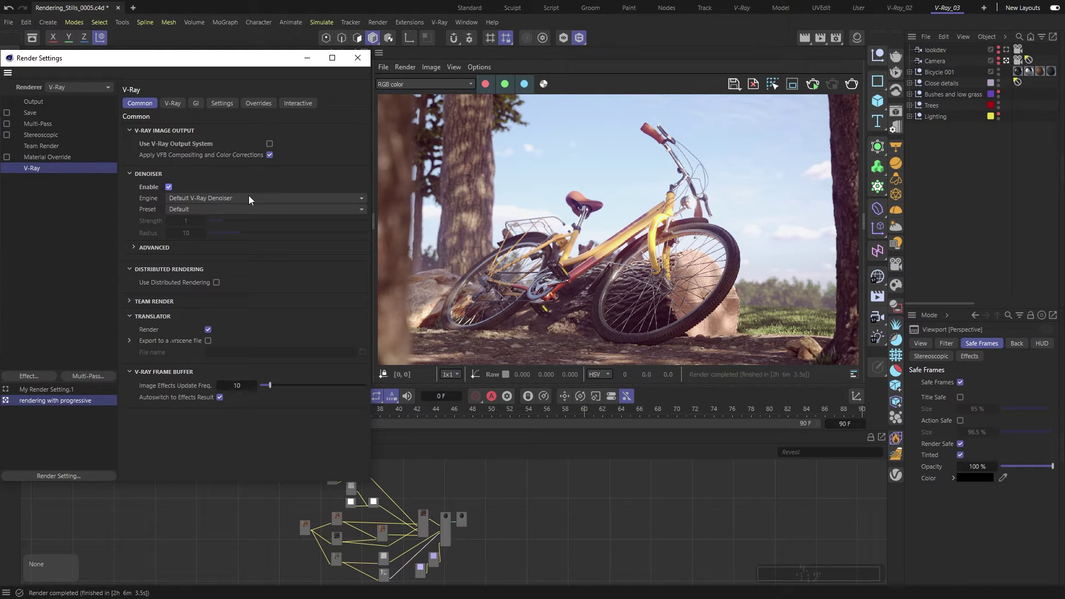
- Render the bicycle scene with the denoiser enabled and examine the drivetrain, saddle and frame up close in the finished image
left_click(852, 84)
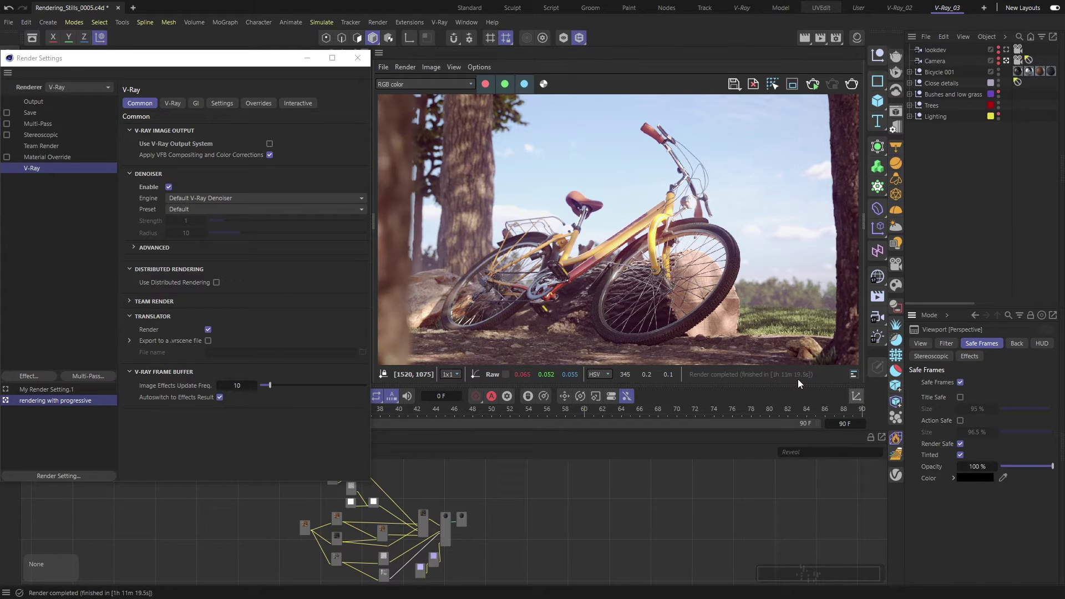
scroll(498, 308, "up", 6)
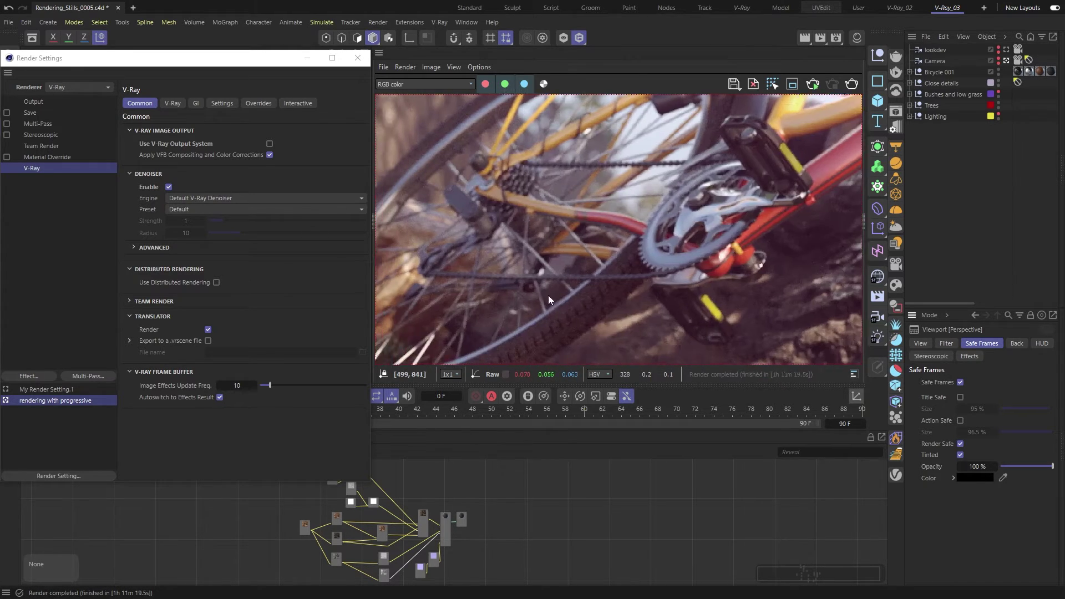
middle_click_drag(704, 301, 578, 311)
middle_click_drag(775, 169, 516, 273)
scroll(516, 273, "down", 3)
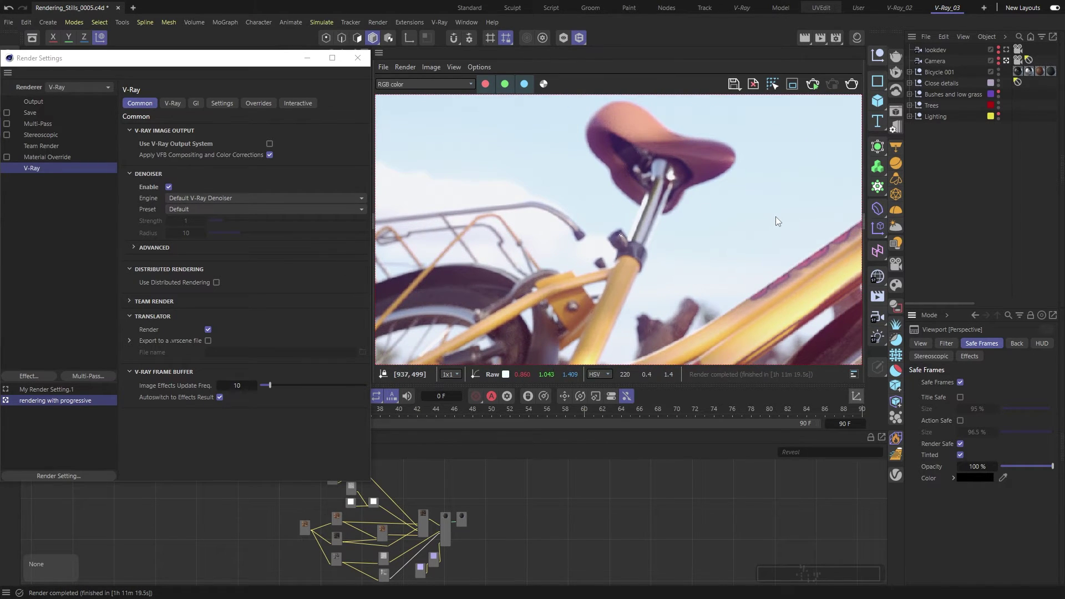
scroll(776, 217, "down", 2)
middle_click_drag(776, 217, 585, 119)
middle_click_drag(769, 175, 572, 172)
double_click(572, 176)
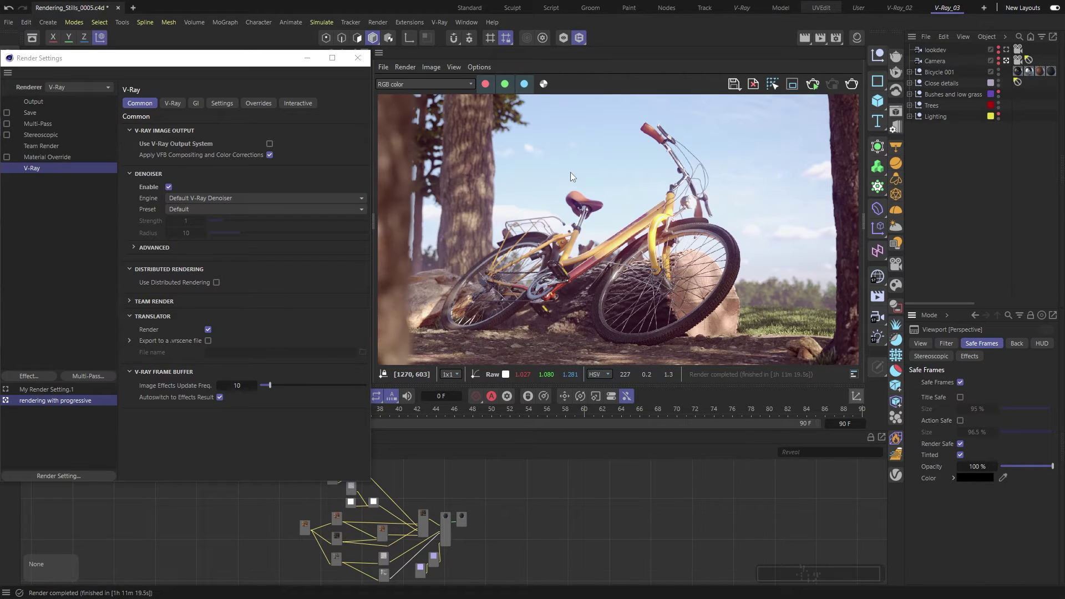
- Duplicate the "rendering with progressive" render setting, make the copy active and rename it "rendering with buckets"
left_click(44, 401)
left_click_drag(46, 411, 47, 412, "ctrl")
left_click(6, 412)
double_click(72, 414)
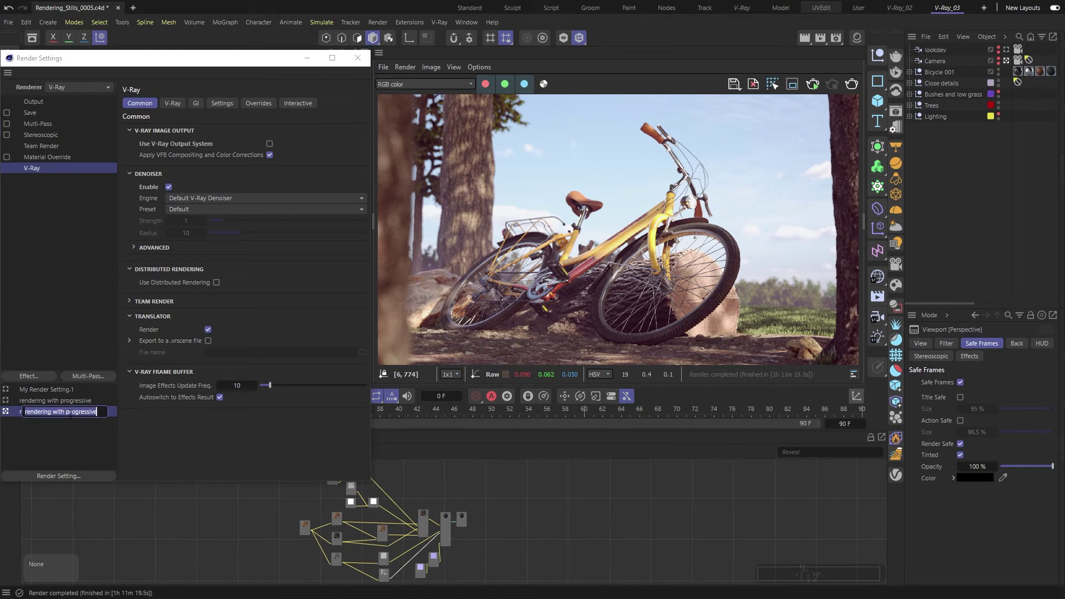
left_click_drag(66, 412, 125, 411)
type("buckets")
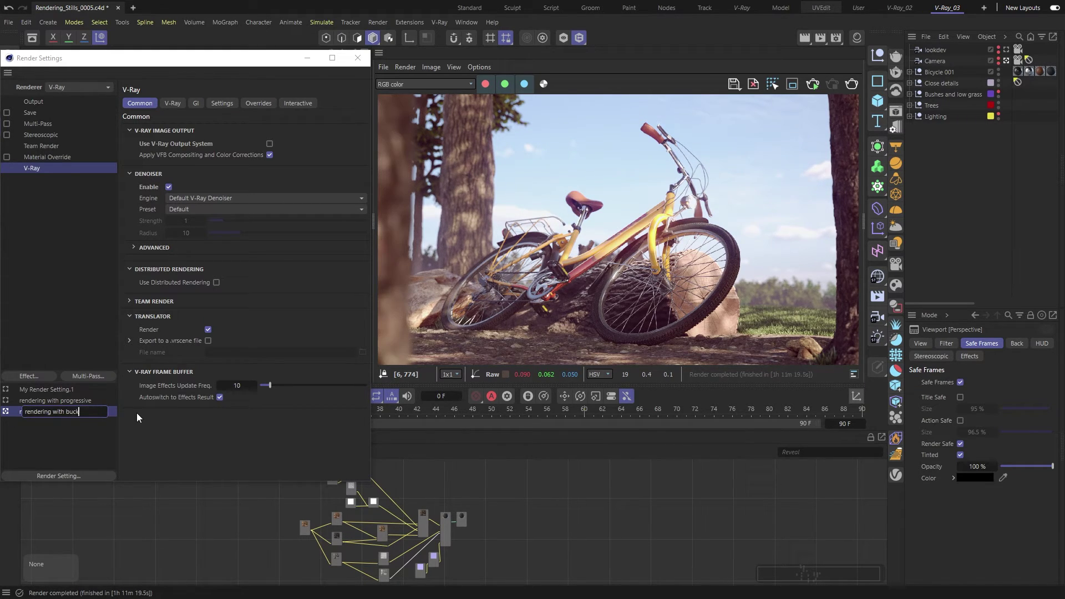
key("Return")
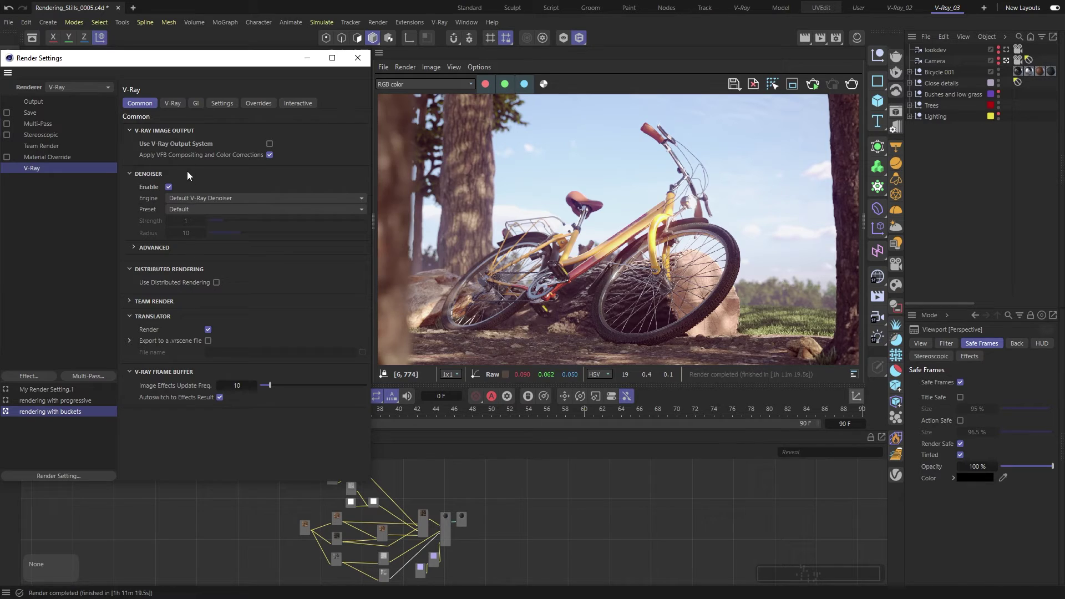
- Set the image sampler type to Bucket and check its noise limit and render region size
left_click(172, 104)
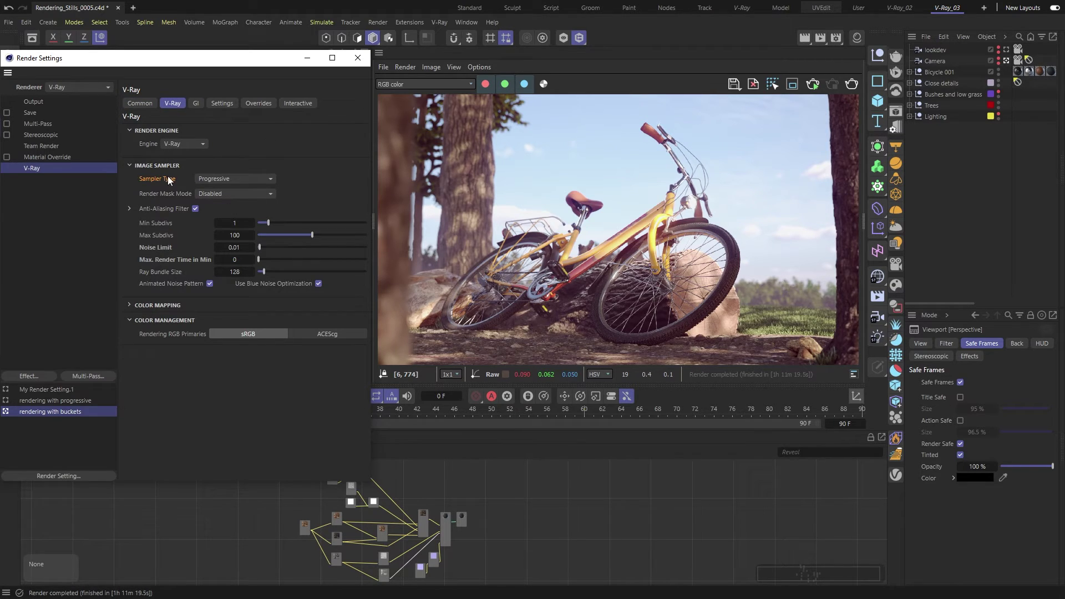
left_click(215, 180)
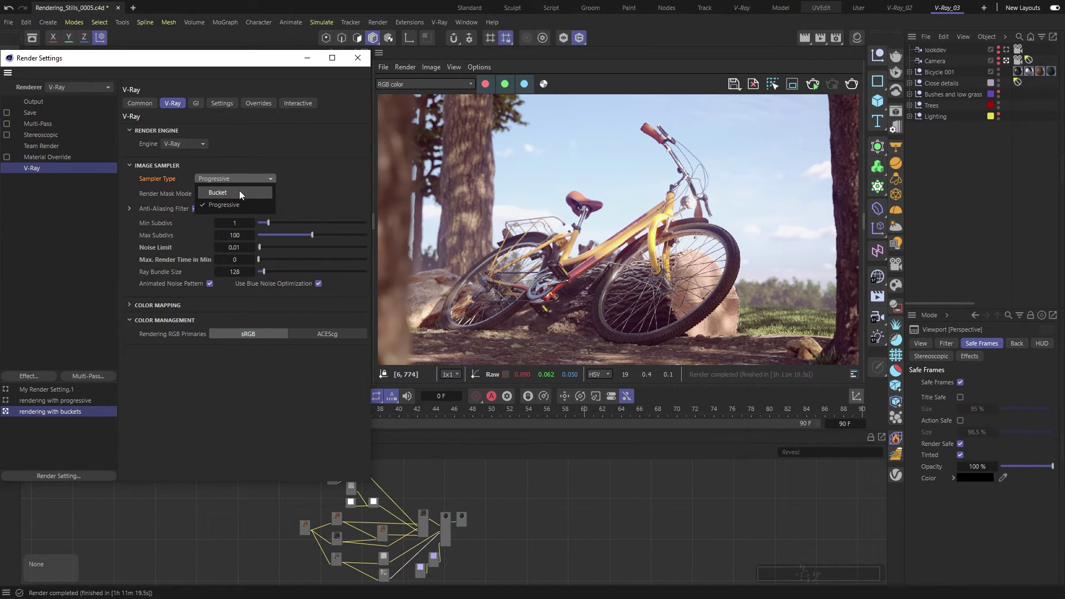
left_click(239, 193)
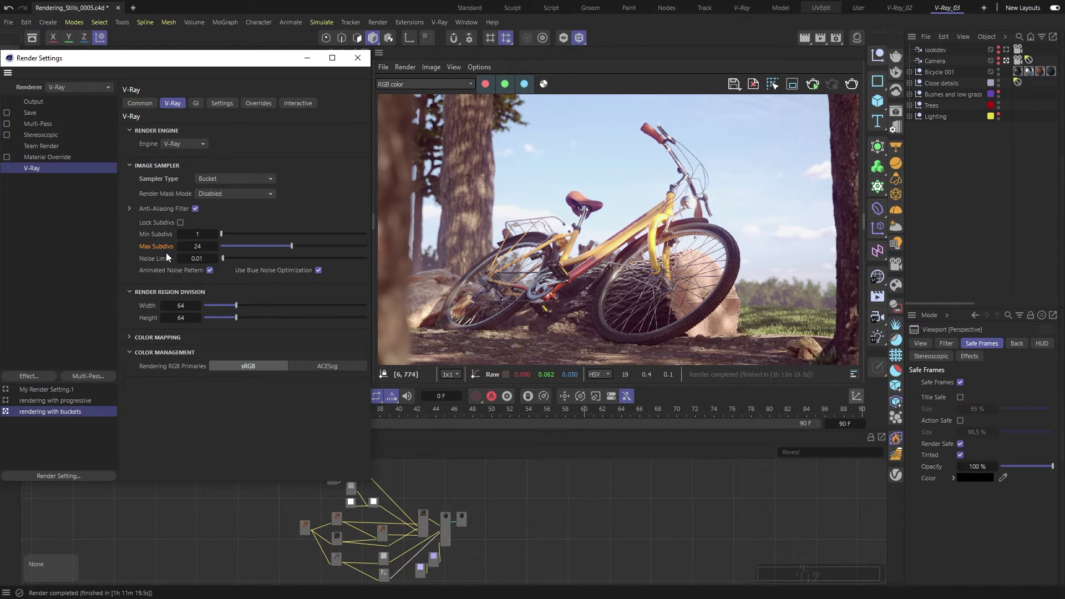
left_click(216, 259)
left_click_drag(216, 259, 212, 262)
mouse_move(232, 302)
left_mouse_down()
mouse_move(222, 305)
mouse_move(228, 317)
left_mouse_up()
- Enable V-Ray distributed rendering and review the list of render hosts
left_click(142, 104)
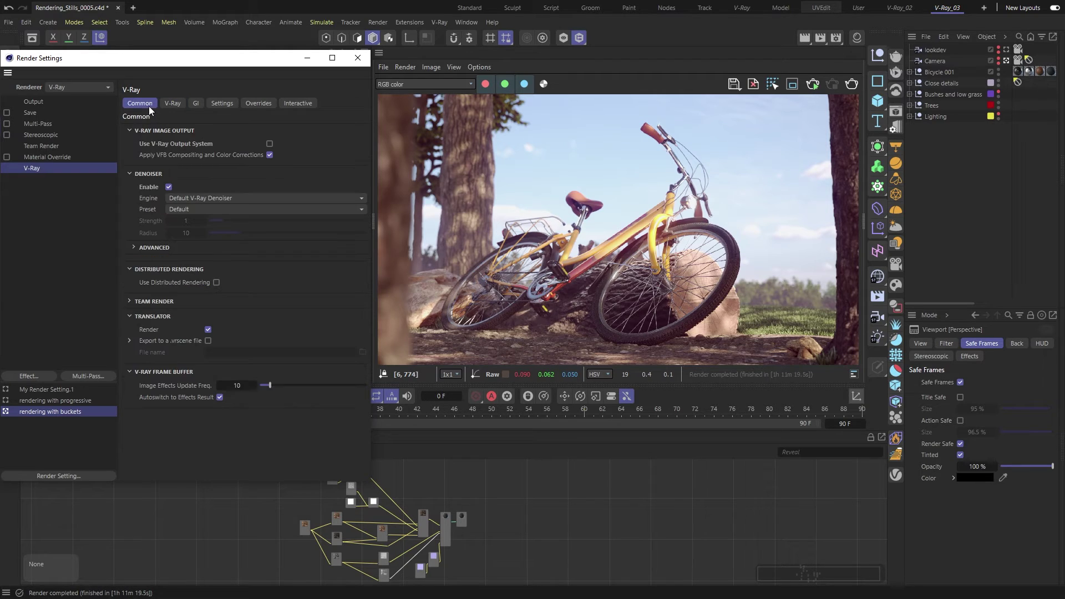
left_click(150, 174)
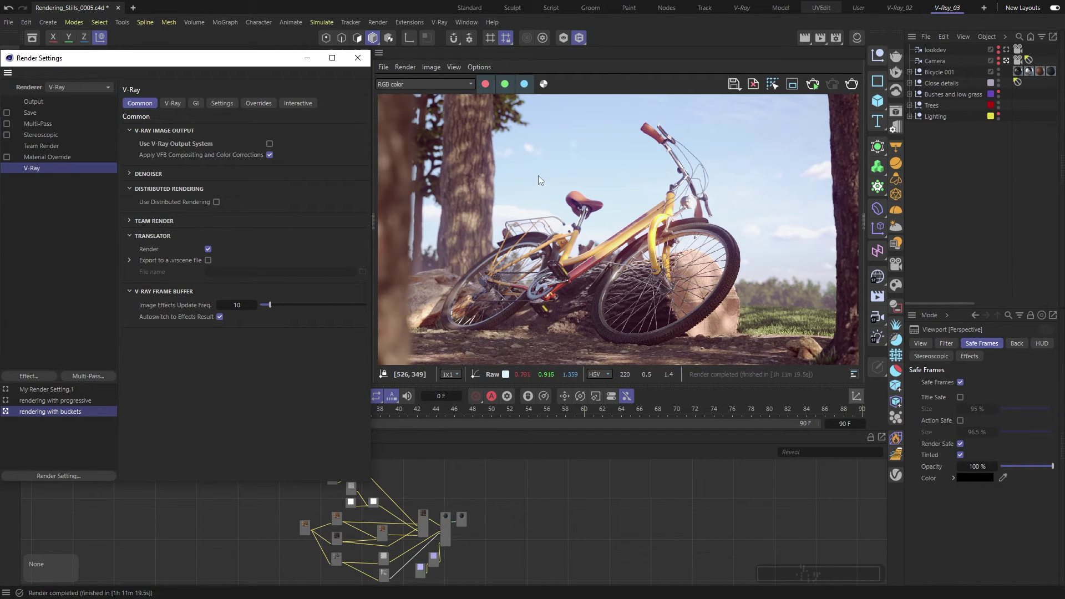
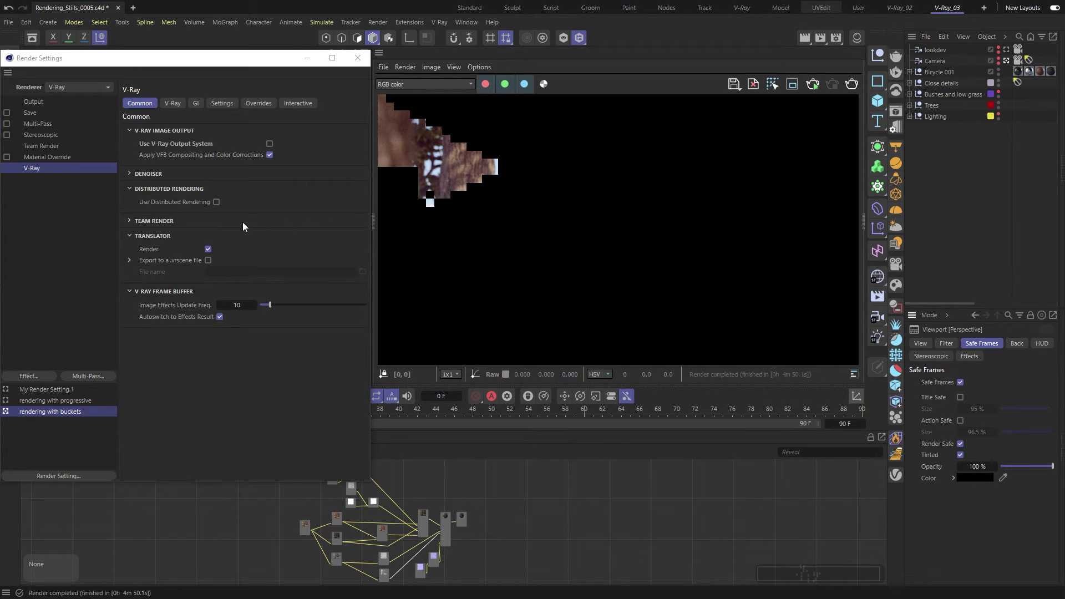
left_click(217, 202)
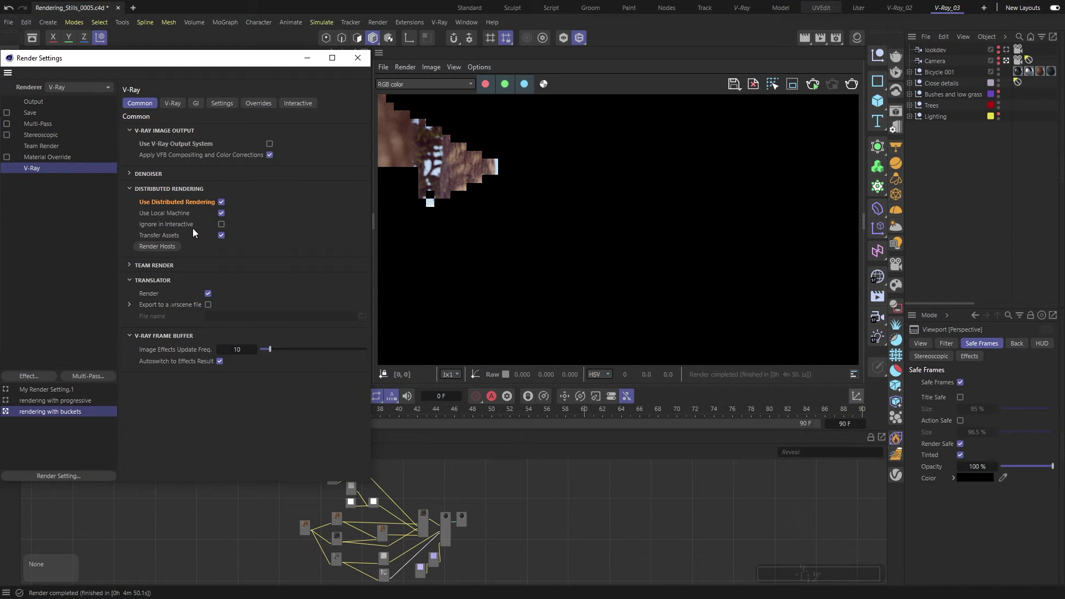
left_click(155, 246)
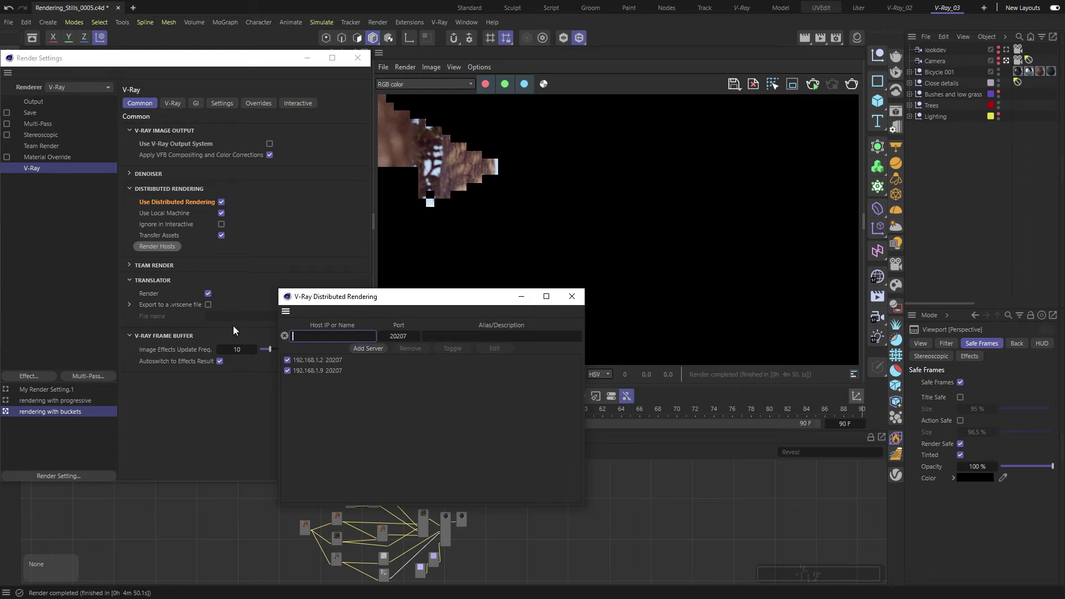
left_click(327, 361)
left_click(330, 370)
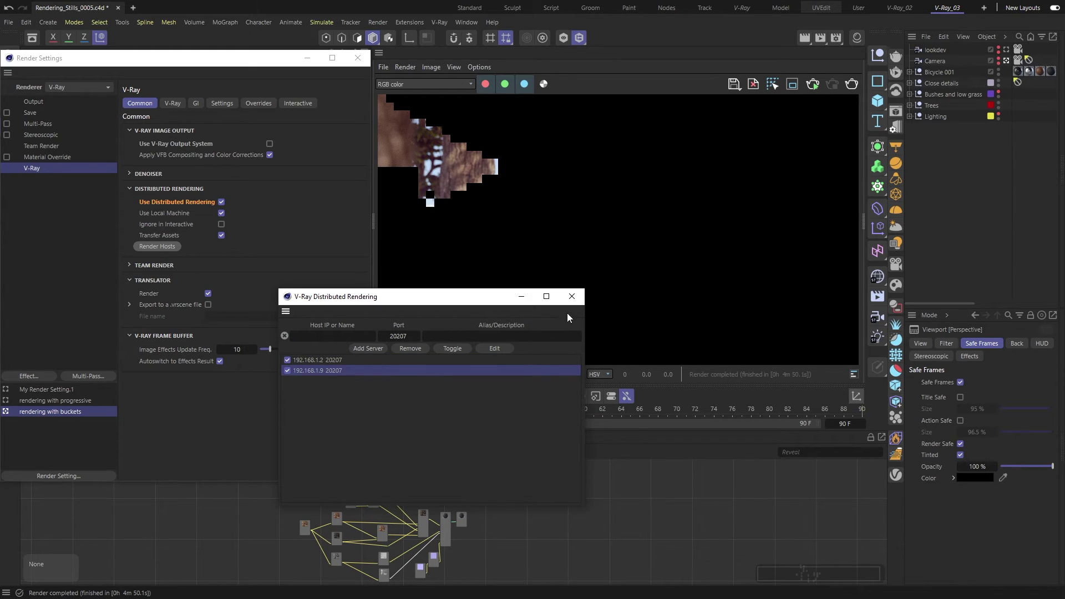
left_click(572, 296)
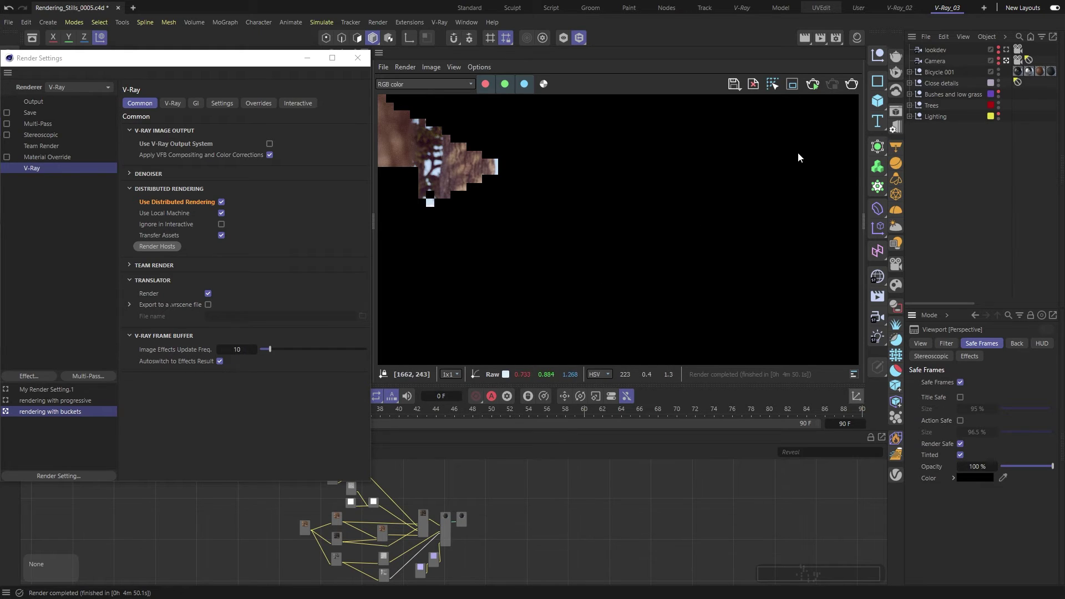
- Render the bicycle scene with buckets across the distributed machines and look closely at the bucket labels
left_click(849, 84)
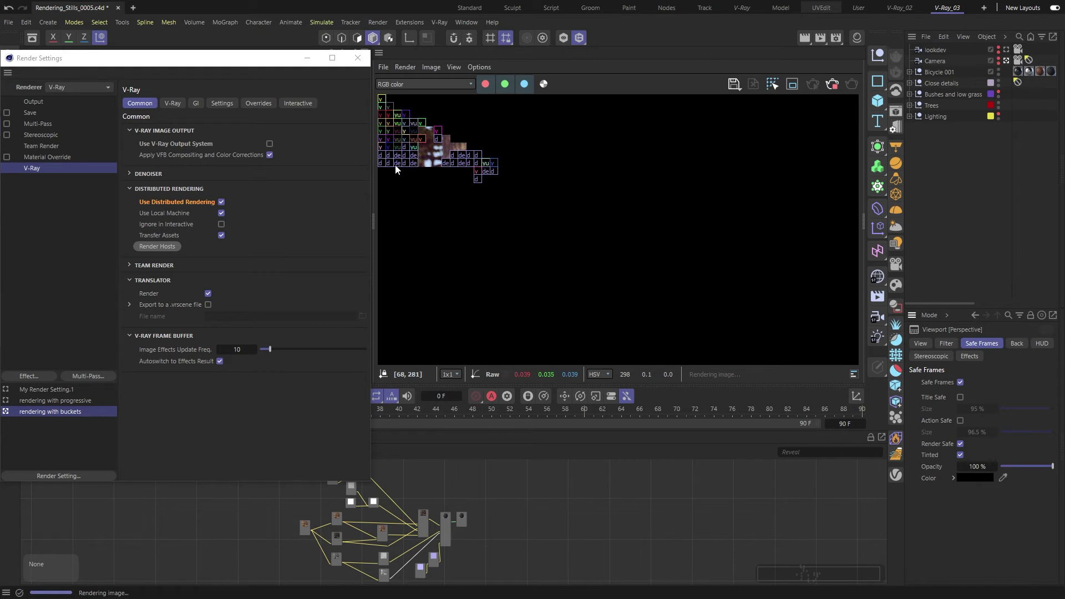
scroll(447, 185, "up", 5)
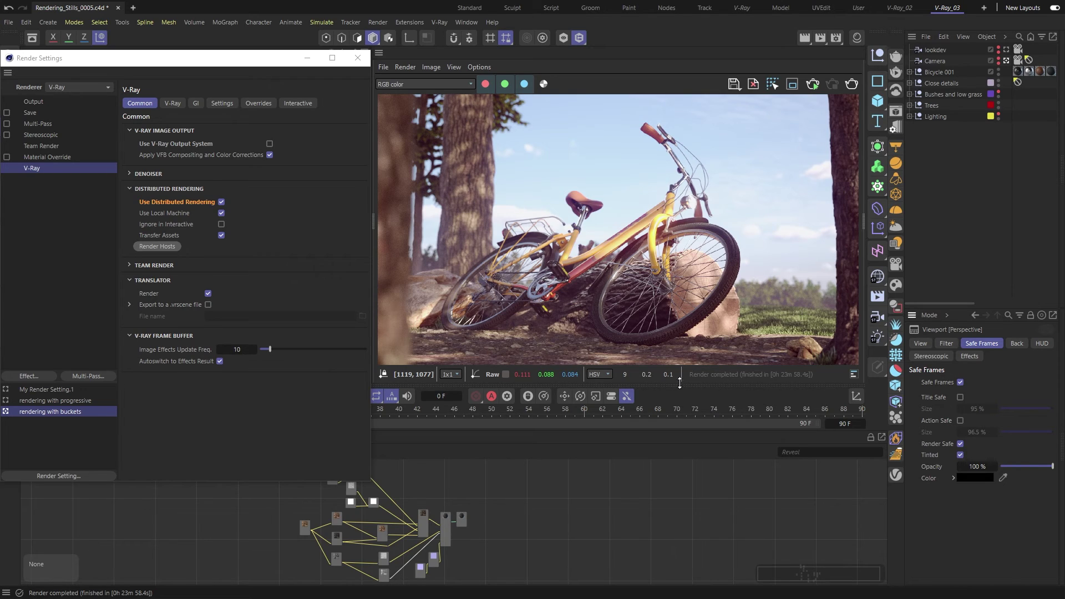
- Disable distributed rendering, and export and submit the scene to Chaos Cloud
left_click(221, 203)
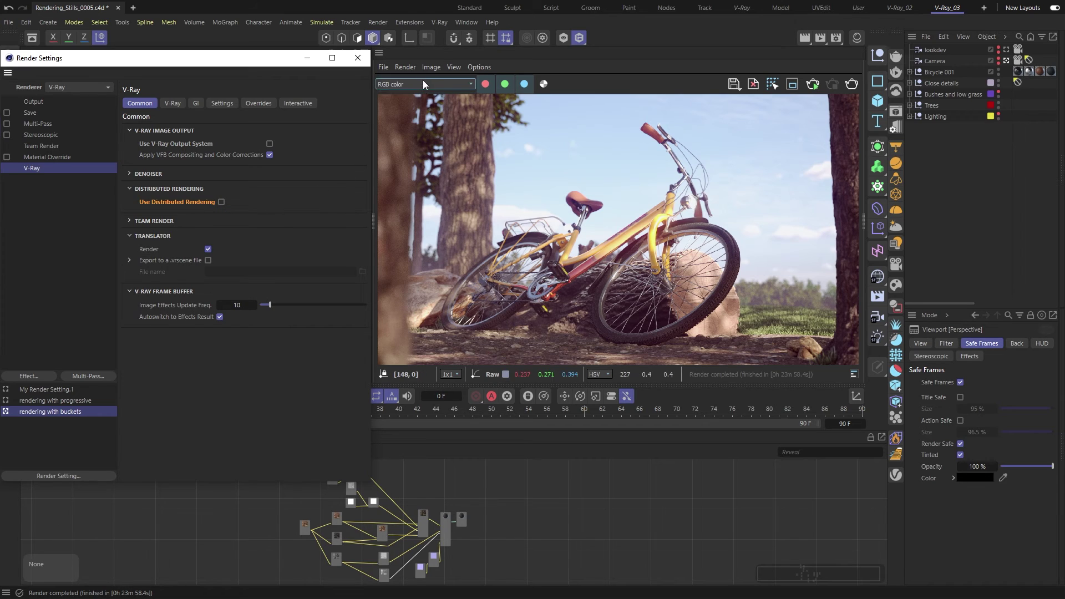
left_click(440, 24)
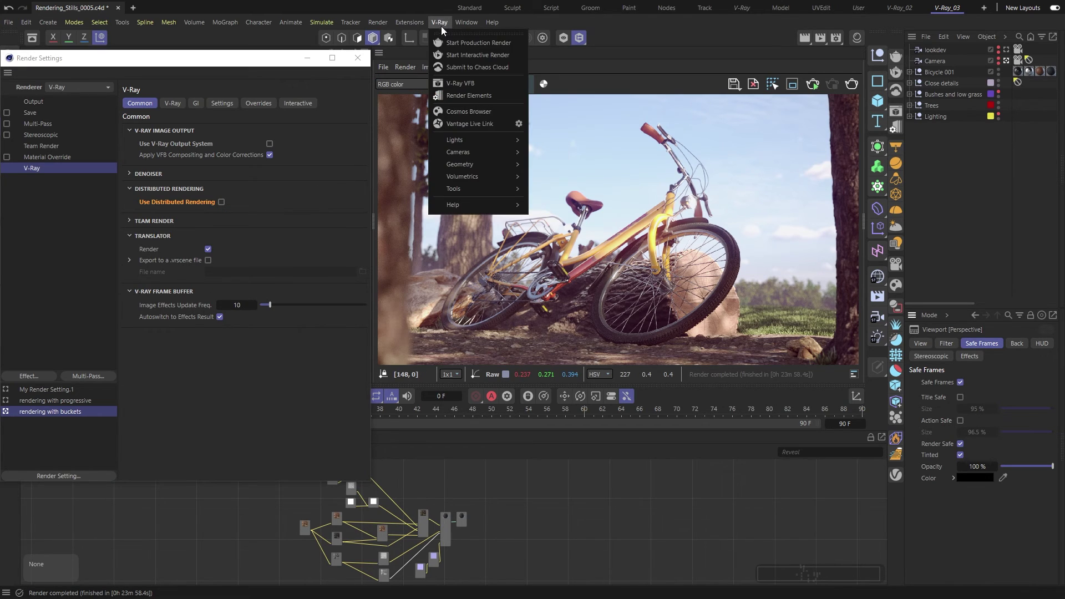
left_click(441, 67)
left_click_drag(444, 40, 513, 192)
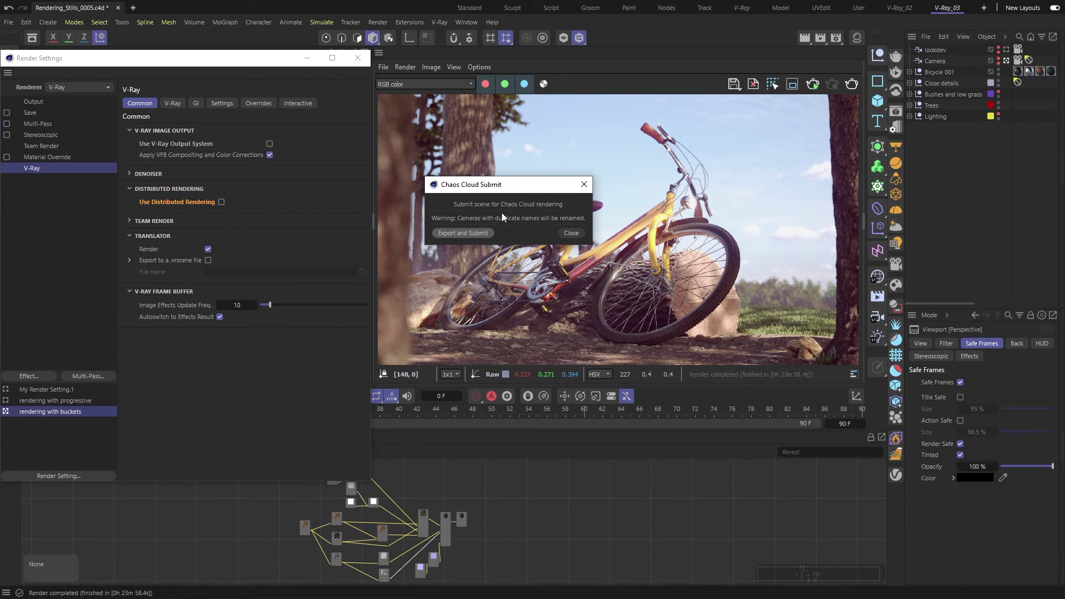
left_click(481, 232)
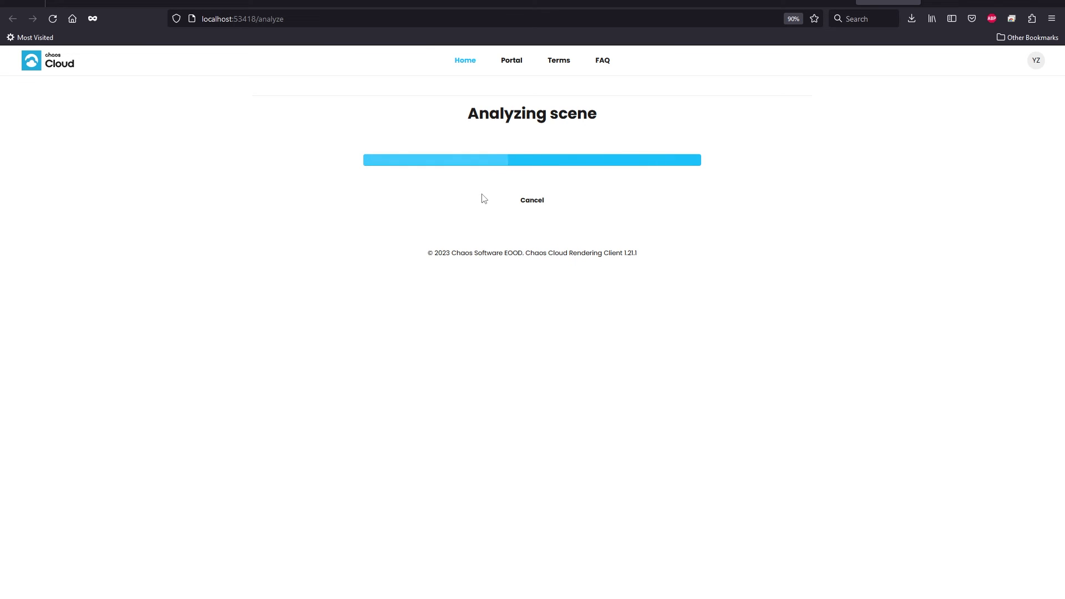
- Submit the Chaos Cloud job at FHD resolution, 1920 x 1080, using the scene's Camera
left_click(519, 219)
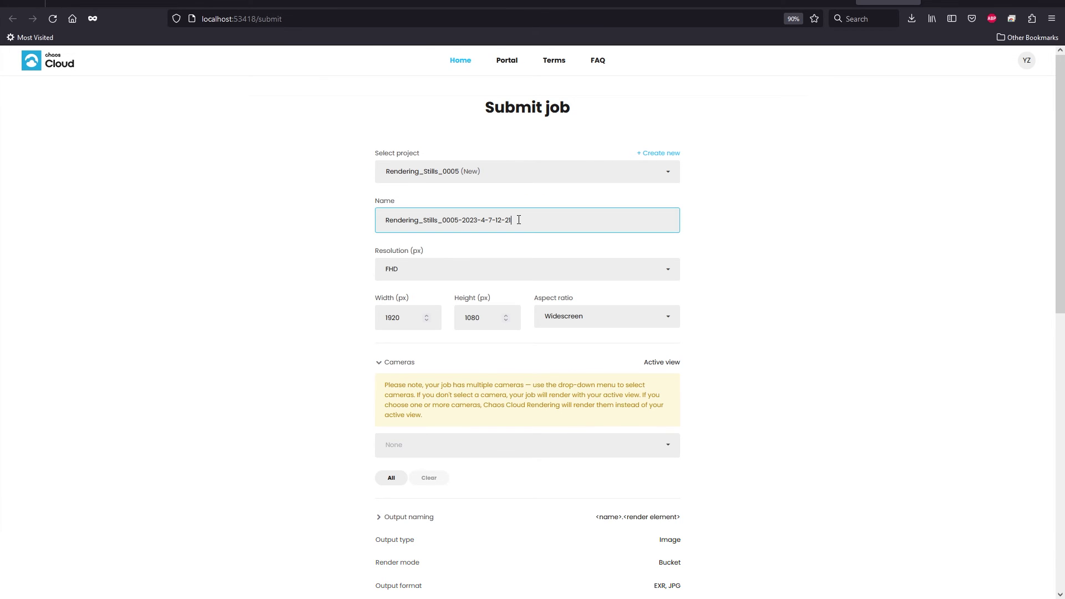
left_click(521, 273)
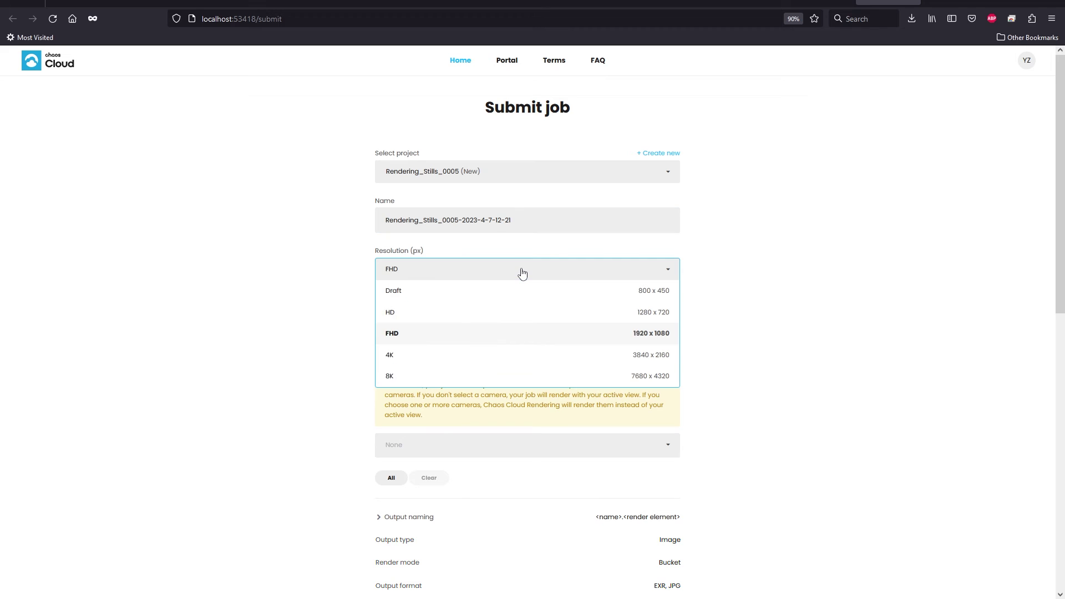
left_click(502, 339)
scroll(501, 338, "down", 2)
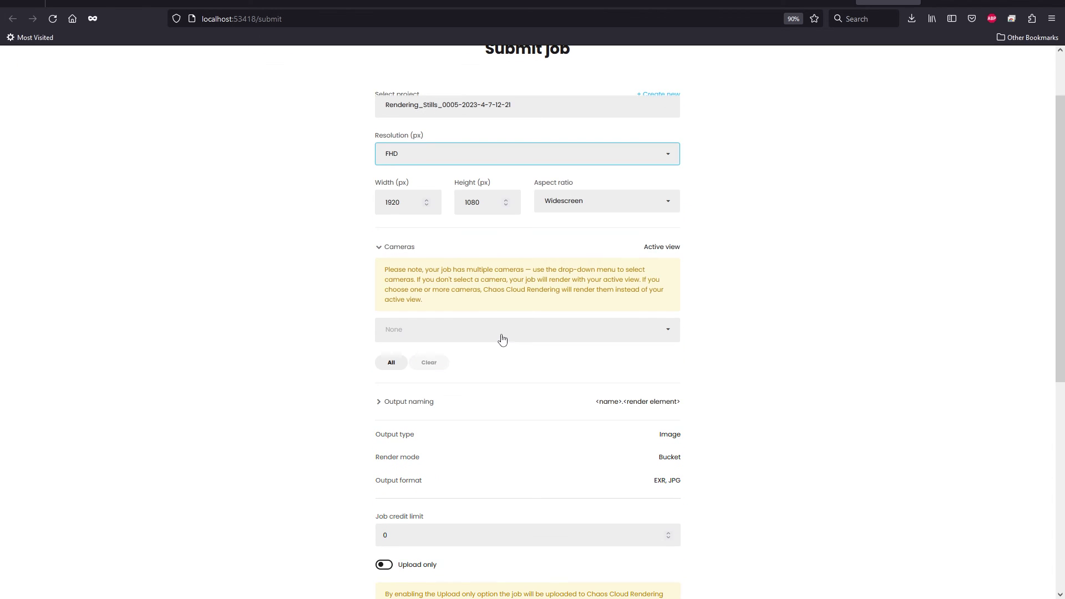
left_click(504, 336)
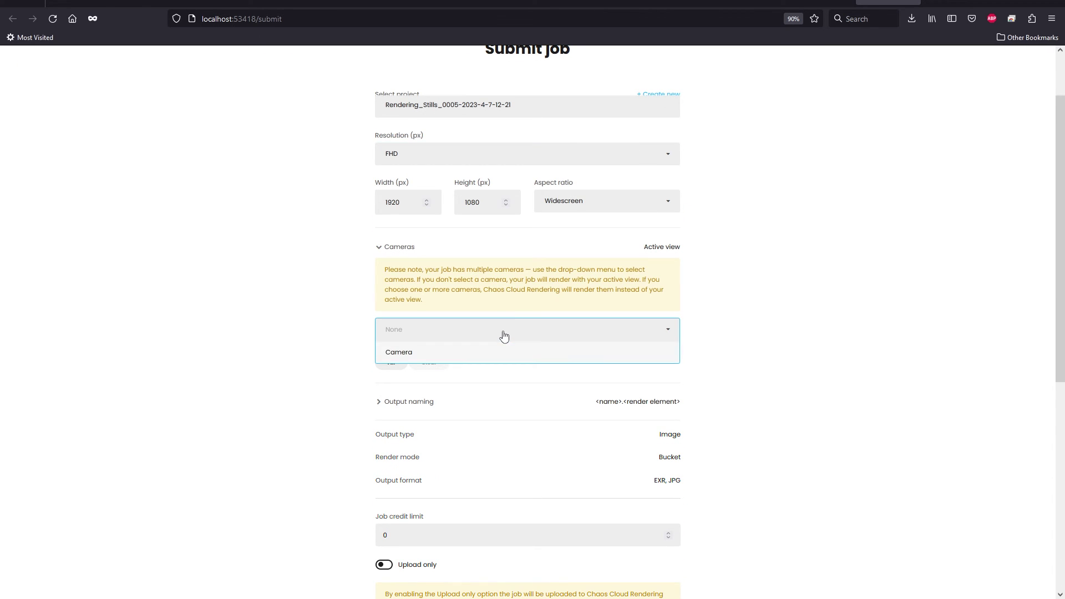
left_click(413, 357)
scroll(414, 356, "down", 4)
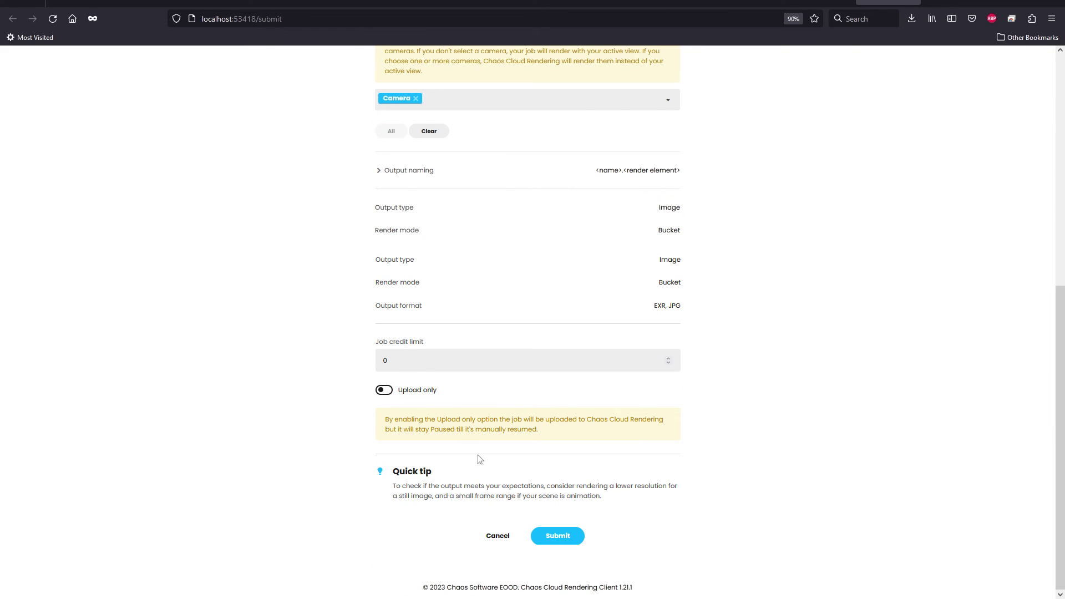
left_click(549, 535)
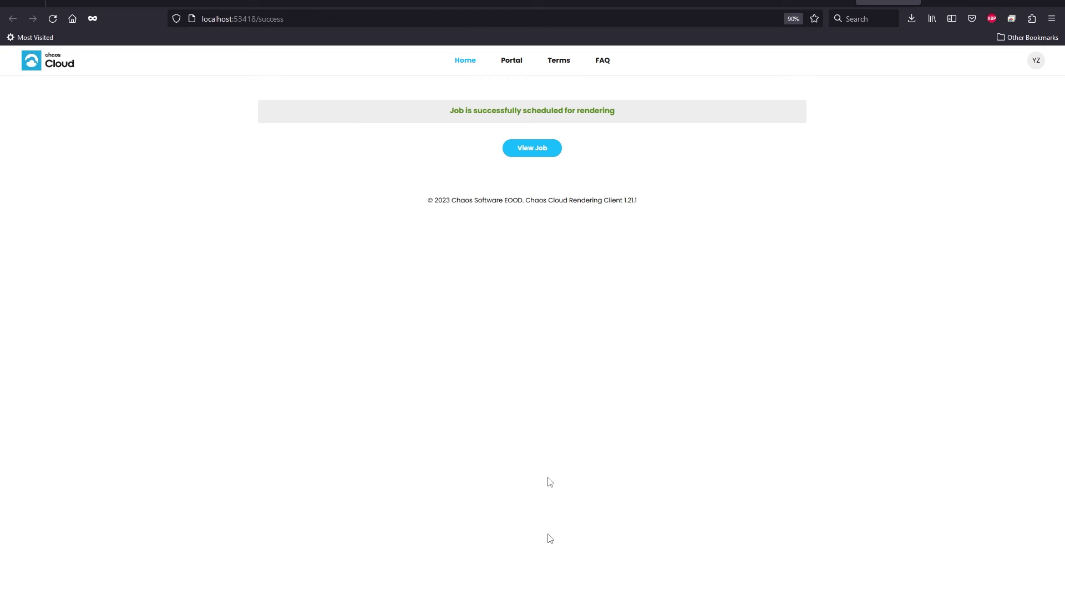
- View the submitted cloud job in preview mode, check its render time and inspect the completed image at full size
left_click(552, 153)
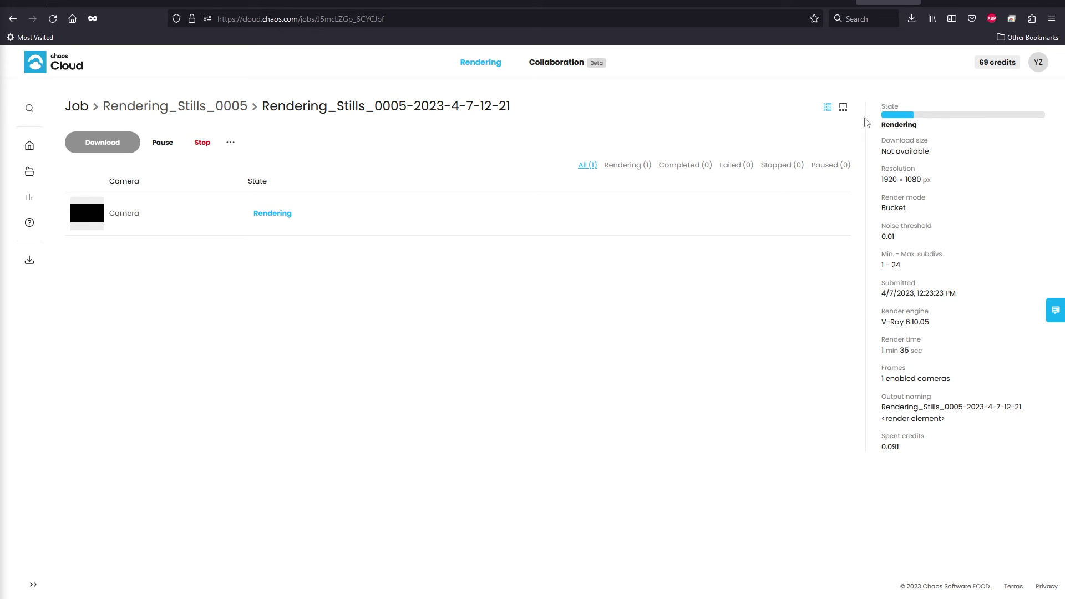
left_click(843, 111)
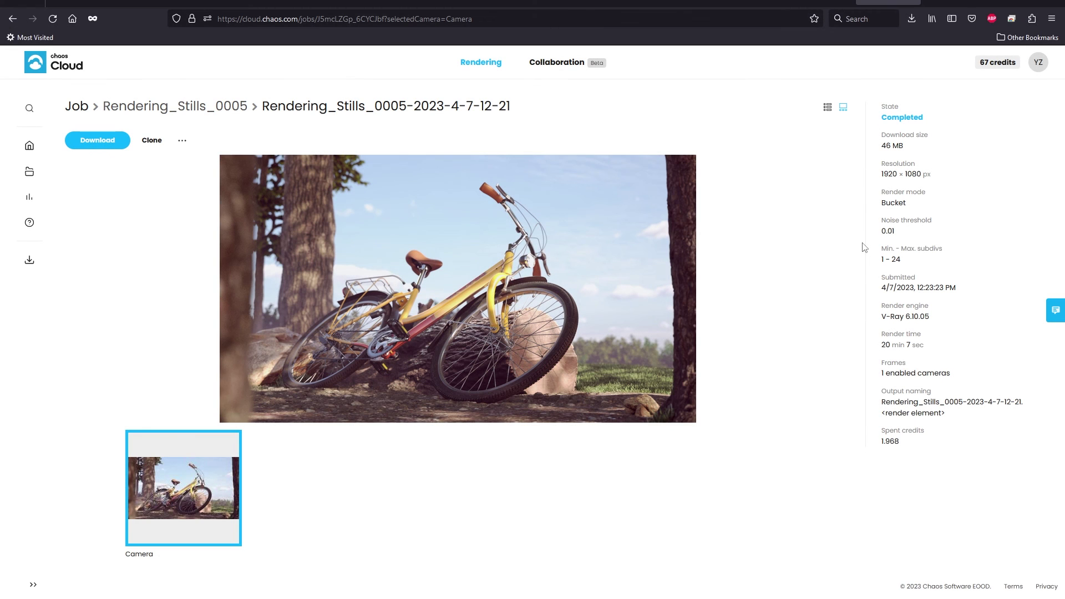
left_click_drag(890, 346, 926, 350)
left_click(671, 276)
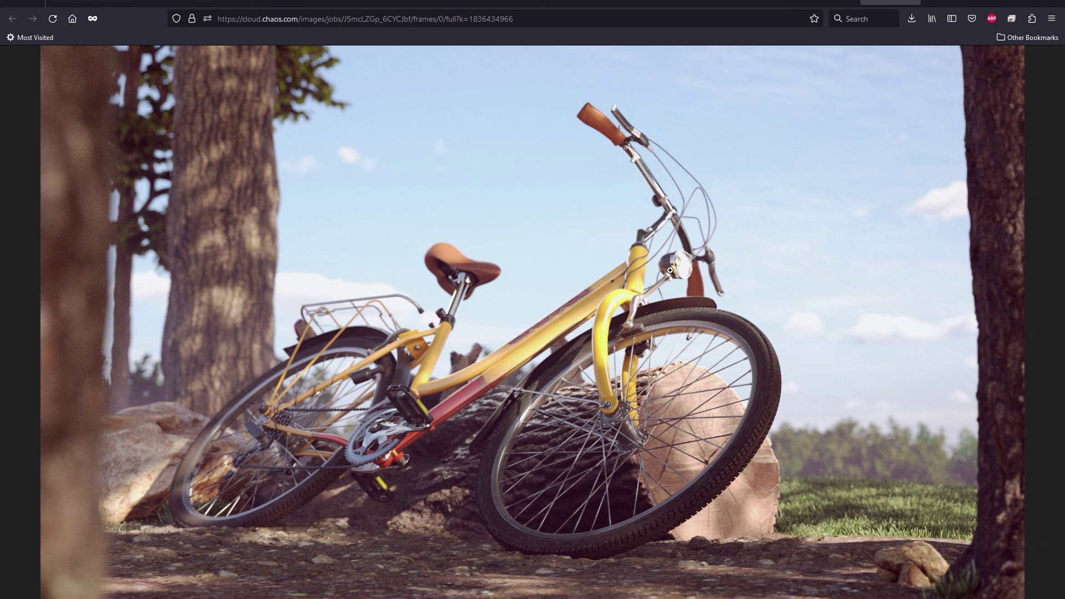
key("alt+Left")
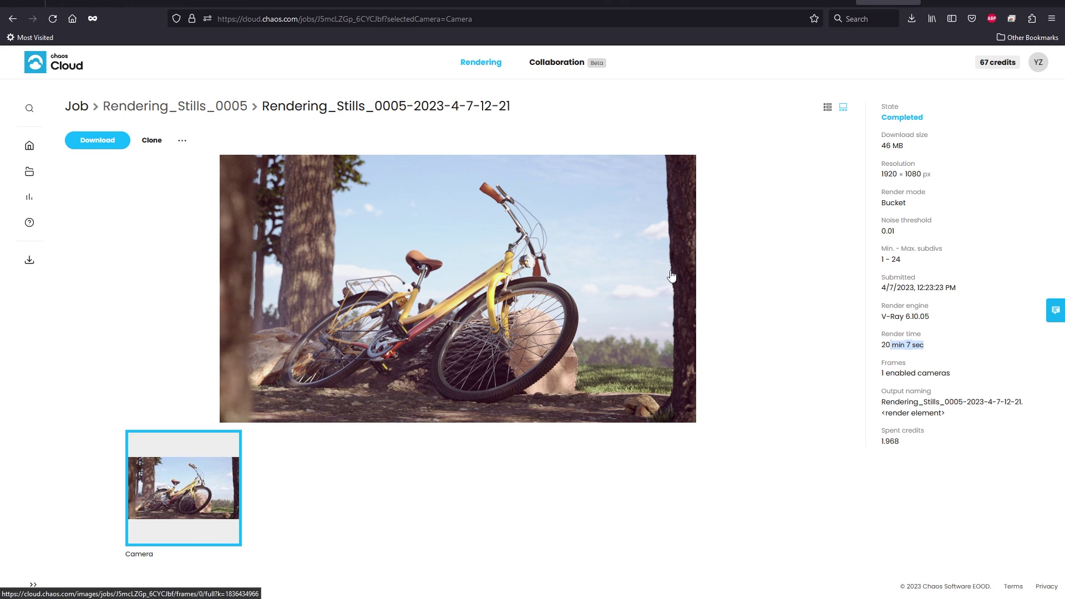
left_click(94, 143)
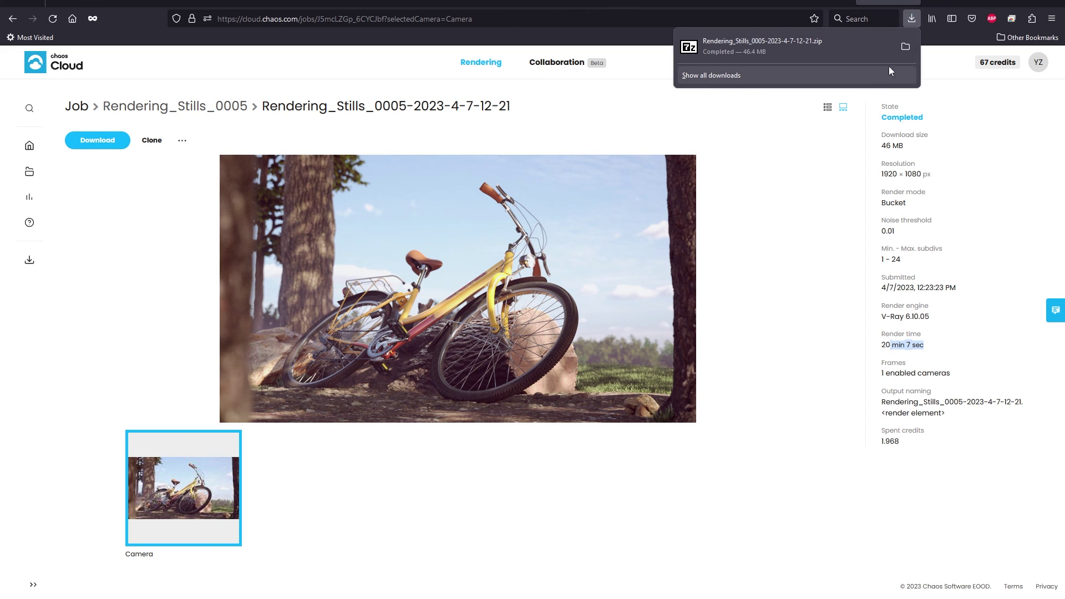
left_click(906, 46)
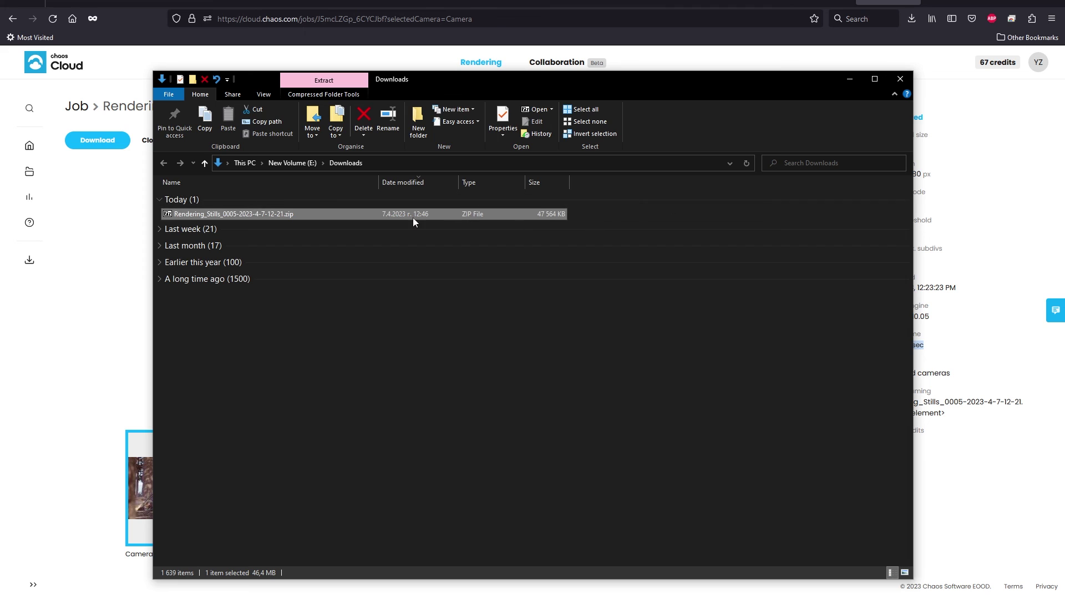
double_click(280, 215)
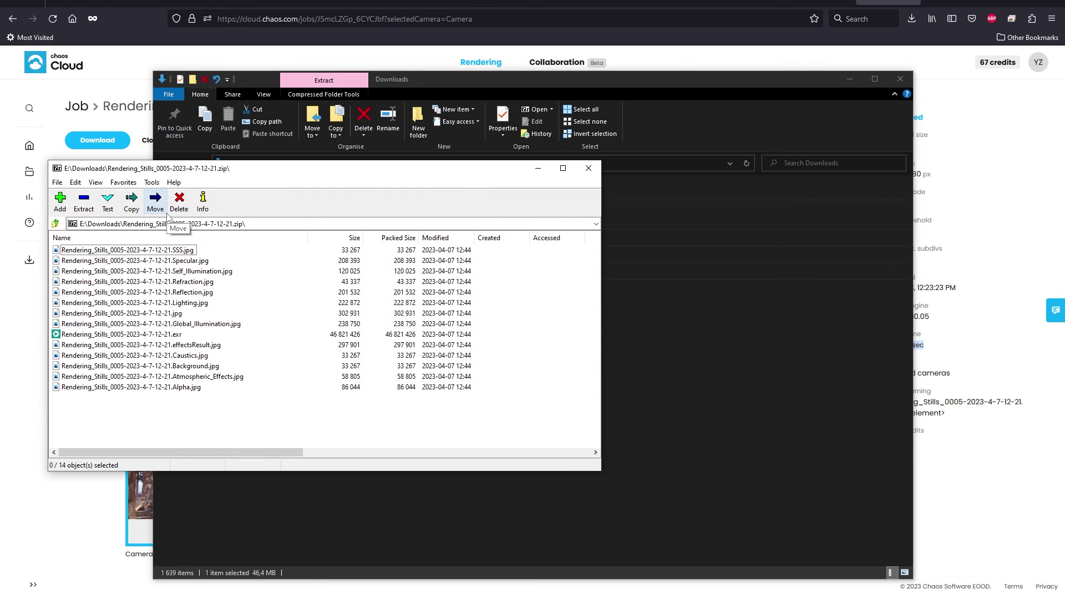